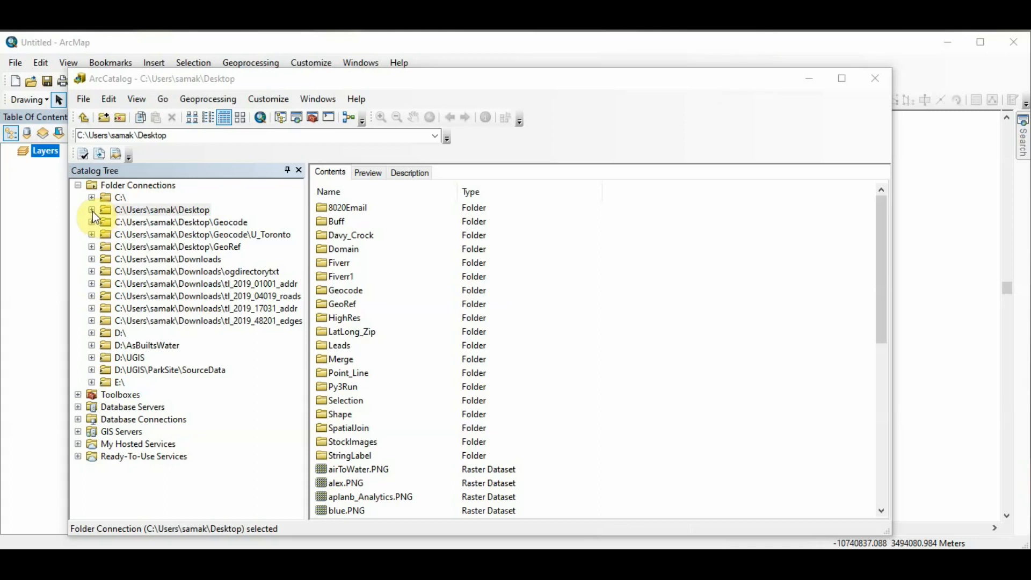
left_click(406, 44)
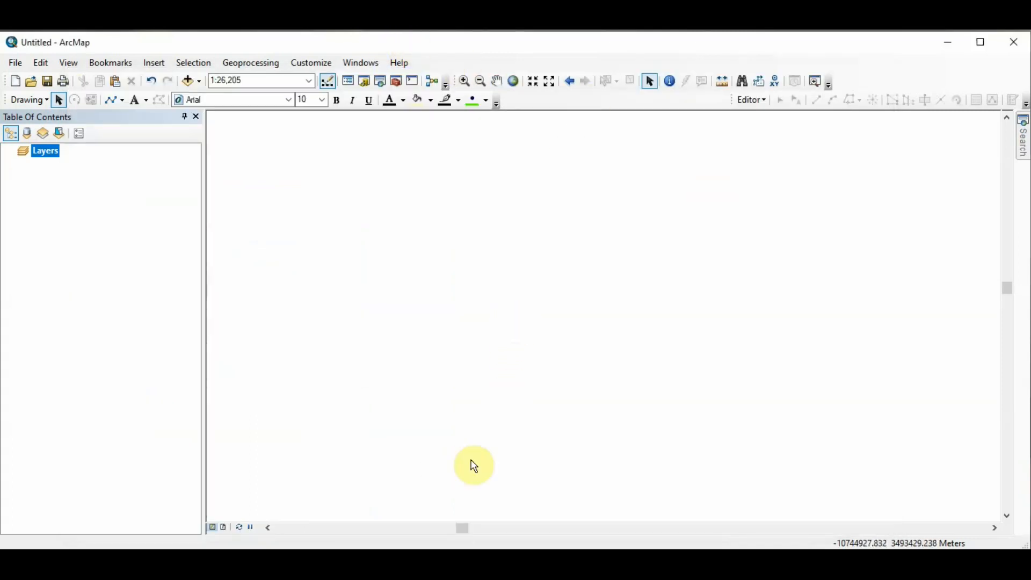
left_click(428, 563)
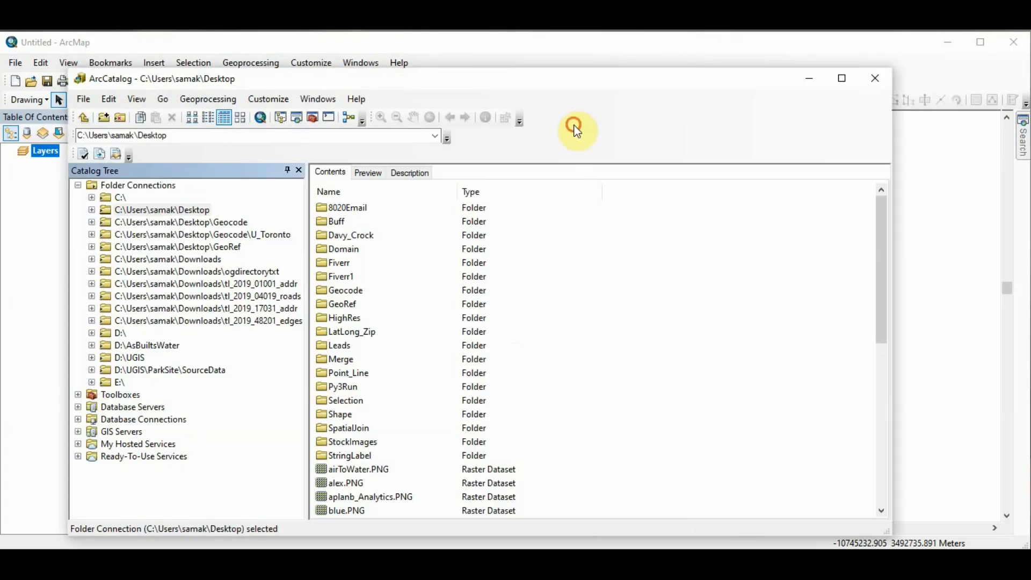
Start creating a new shapefile in the Shape folder under the Desktop folder connection
left_click(92, 209)
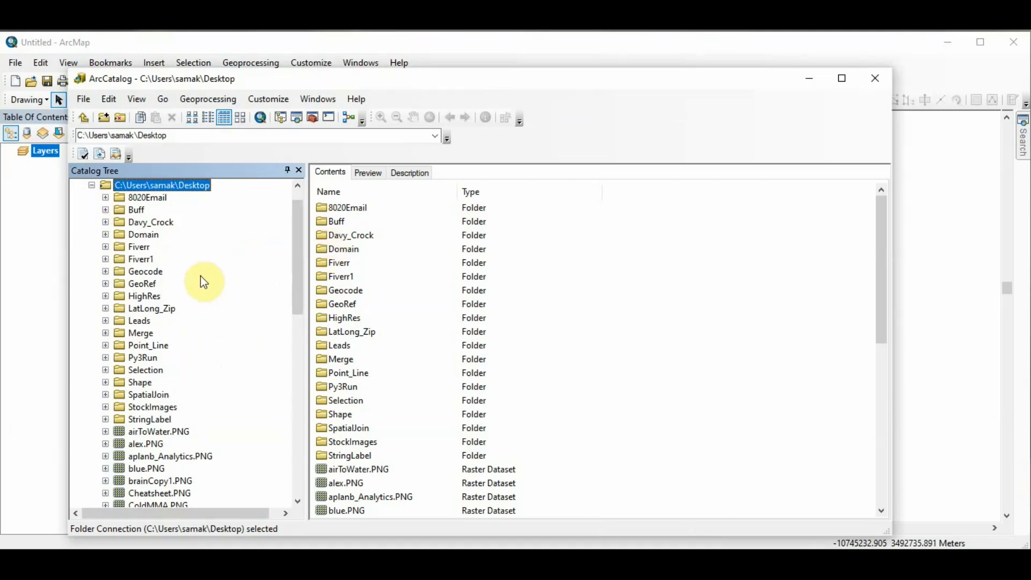
left_click(143, 385)
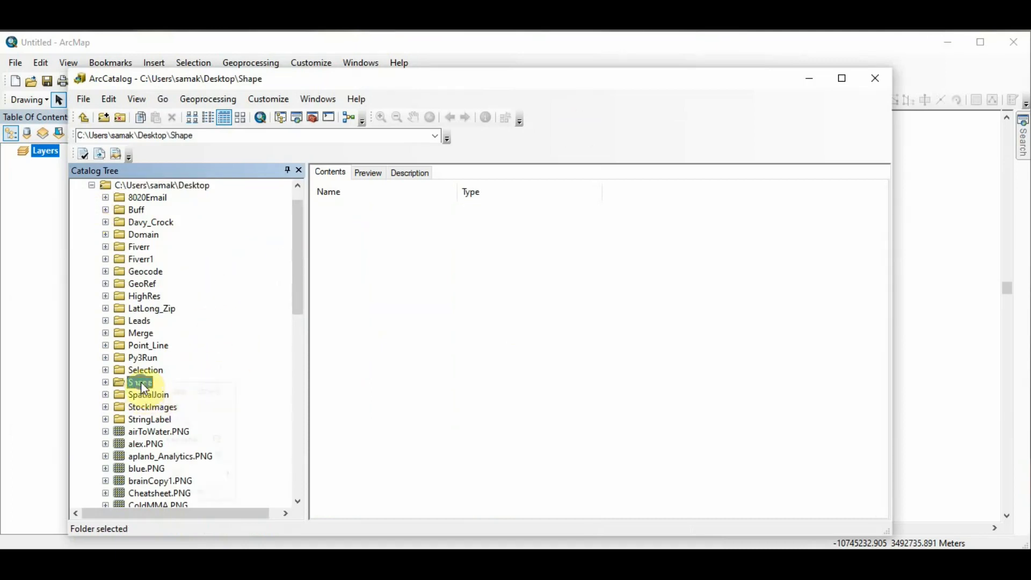
right_click(142, 383)
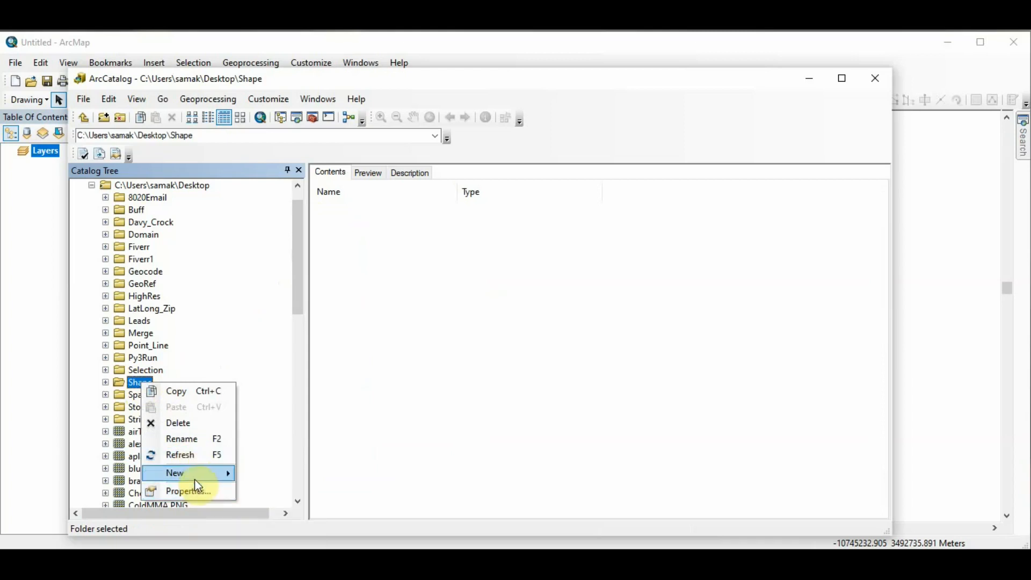
mouse_move(195, 476)
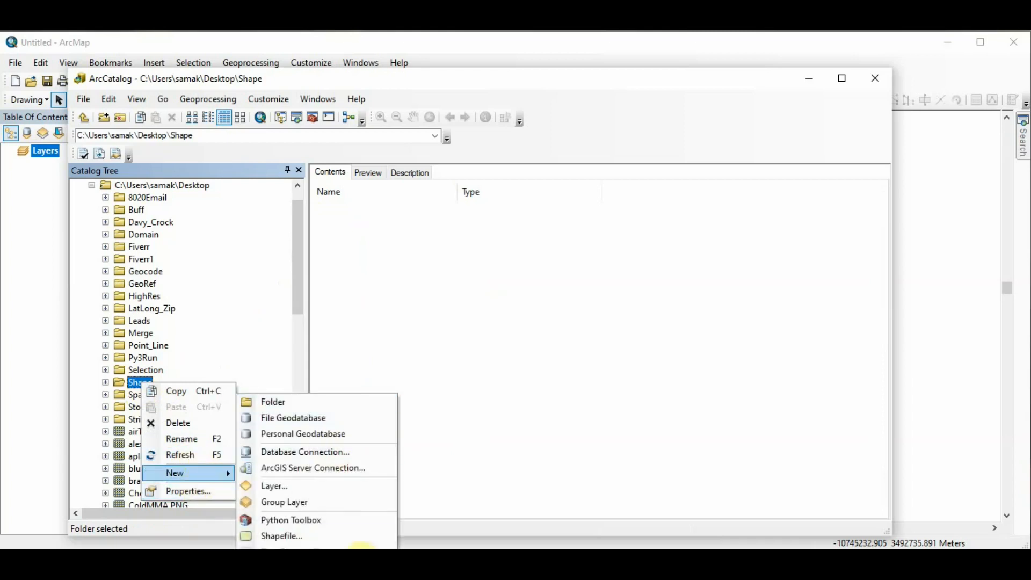
left_click(315, 537)
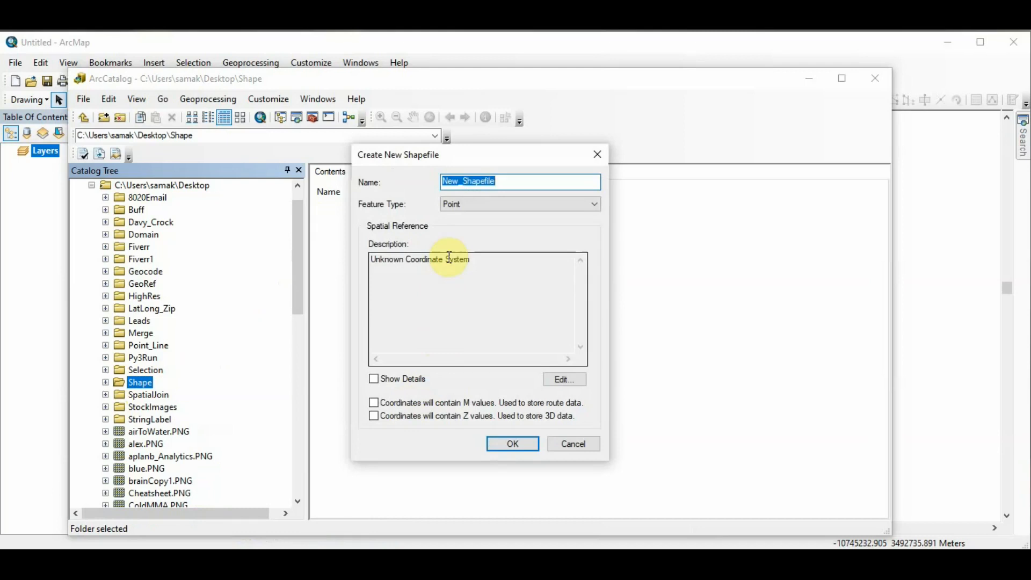
Set the new shapefile's feature type to Polyline and name it MainLine
mouse_move(502, 159)
left_mouse_down()
mouse_move(467, 177)
mouse_move(494, 177)
left_mouse_up()
left_click(481, 223)
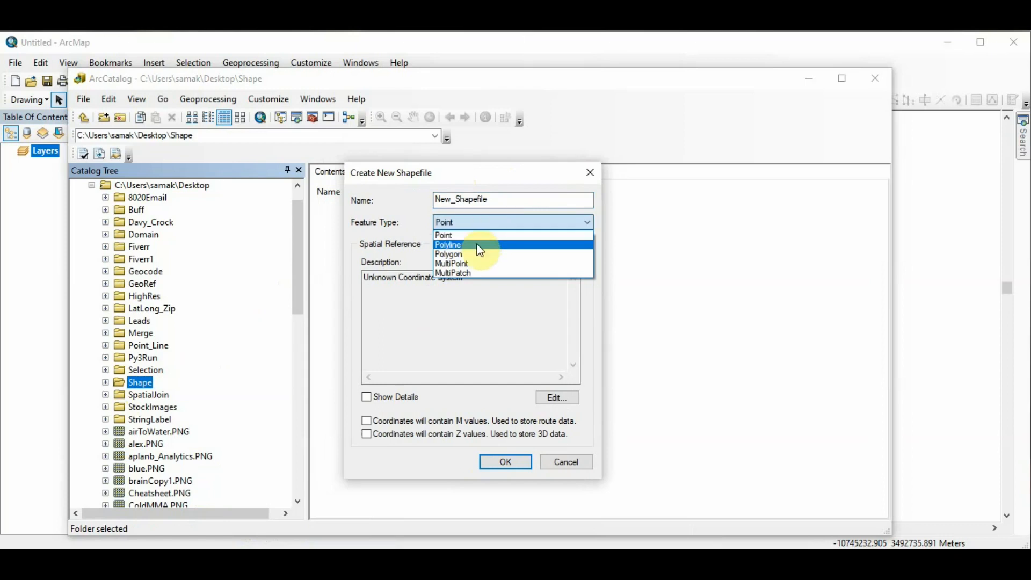
left_click(417, 318)
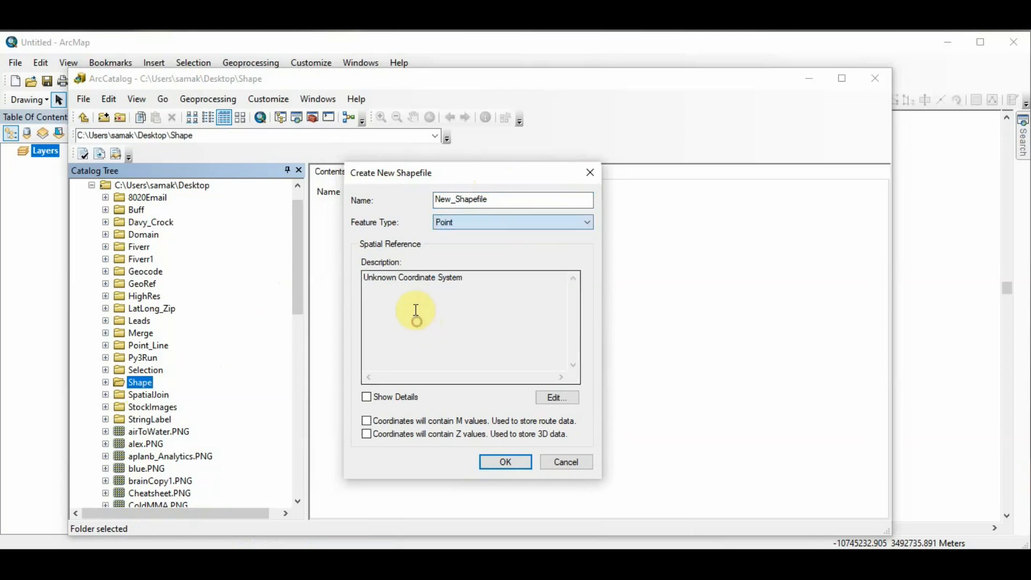
left_click(589, 222)
left_click(550, 237)
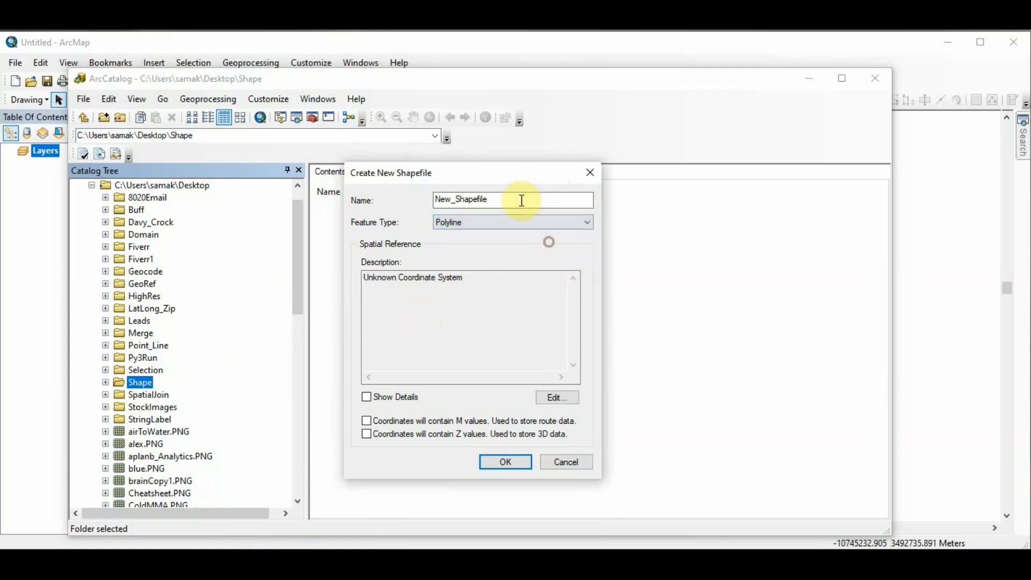
double_click(521, 199)
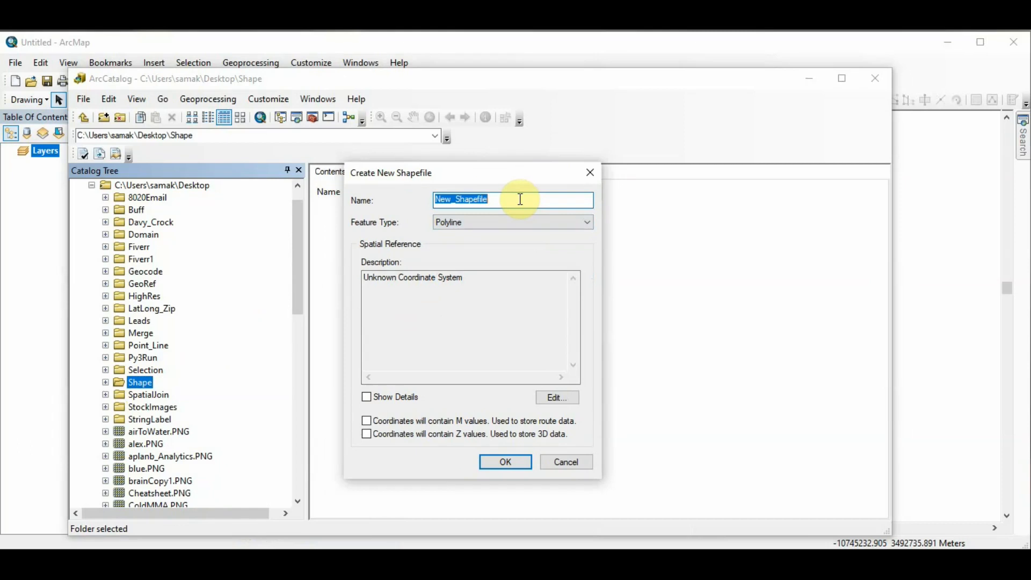
type("M")
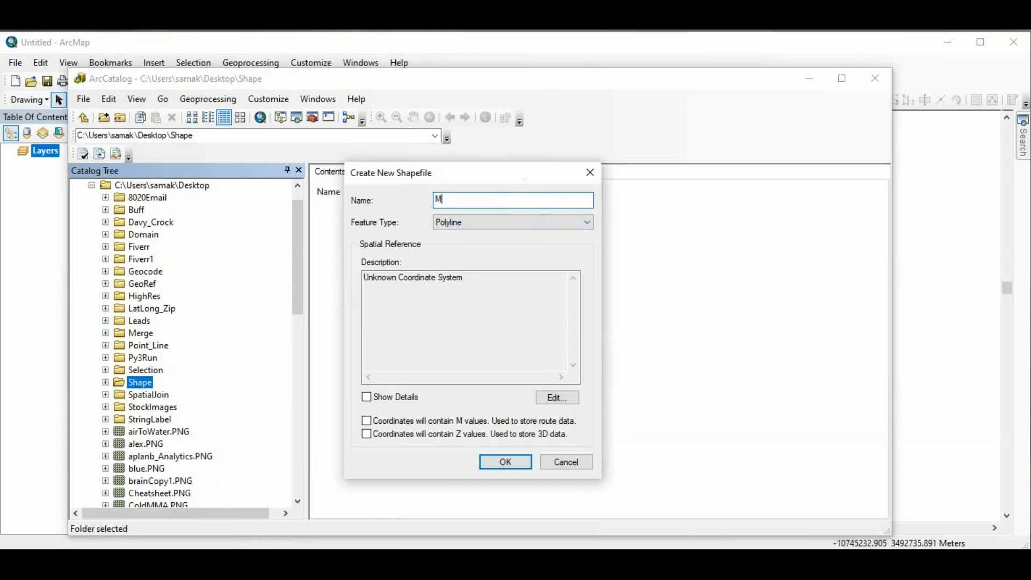
type("ainLine")
left_click(509, 329)
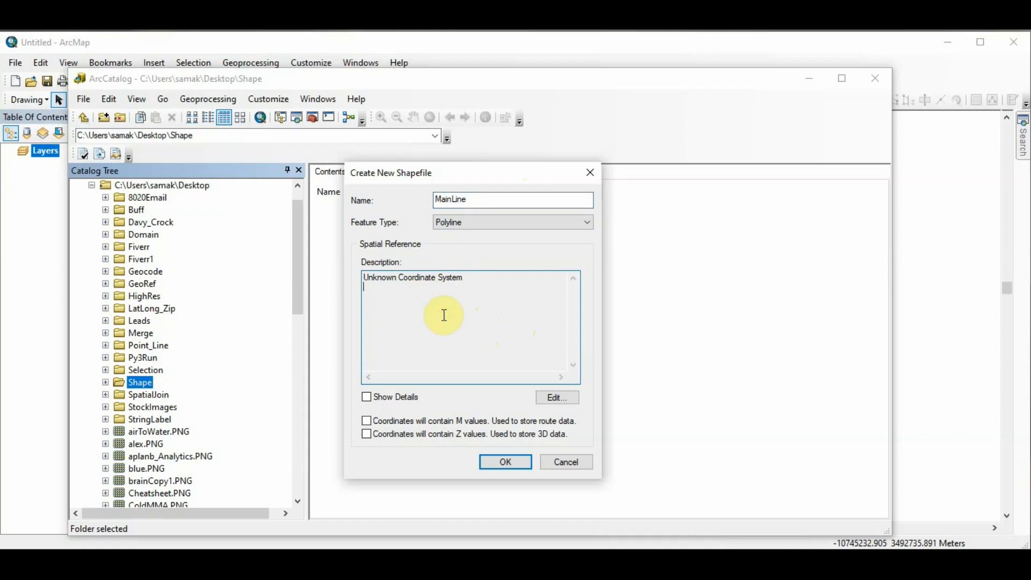
left_click_drag(486, 278, 353, 274)
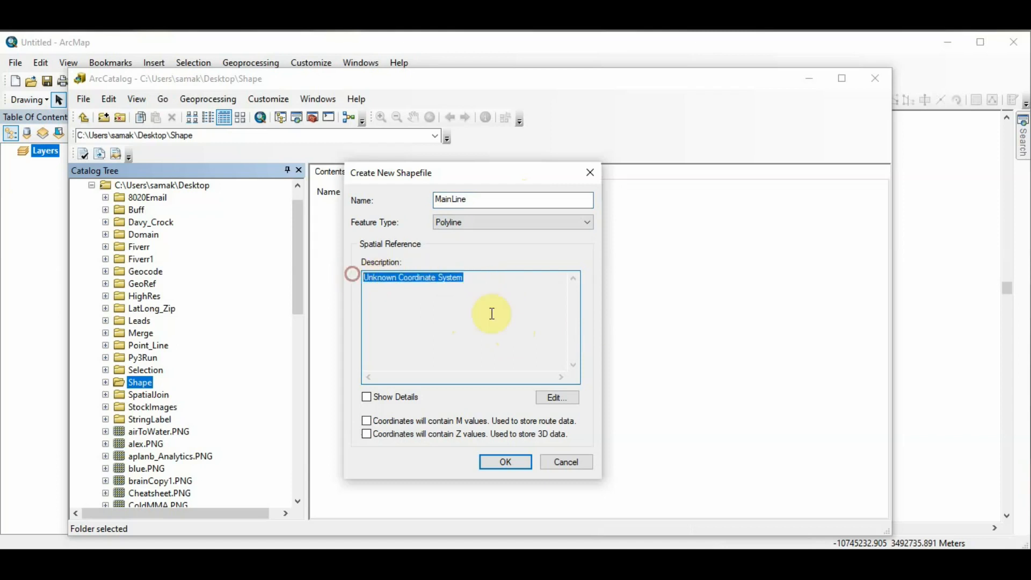
left_click(492, 314)
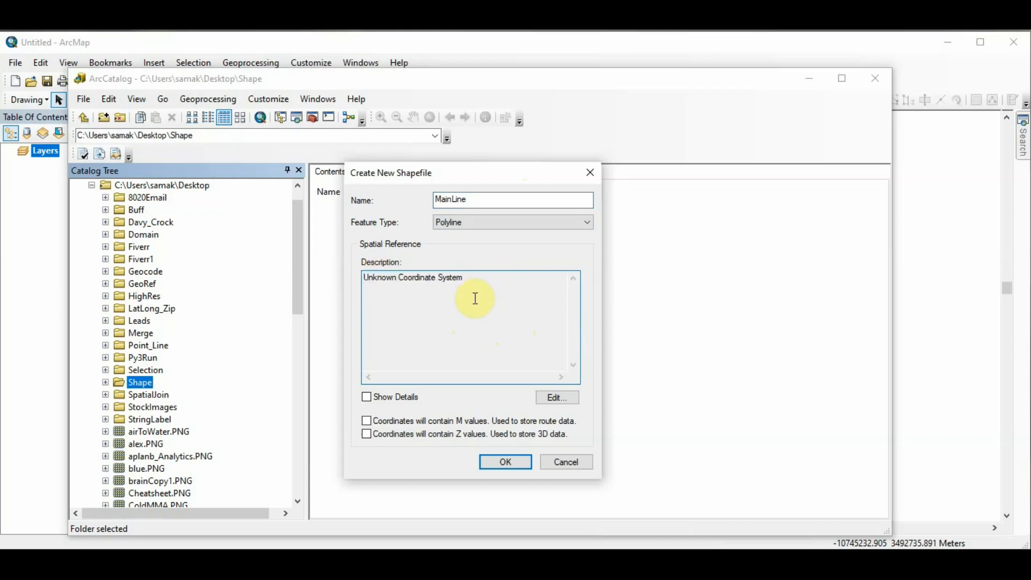
Assign the World geographic coordinate system WGS 1984 to the new shapefile
left_click(545, 398)
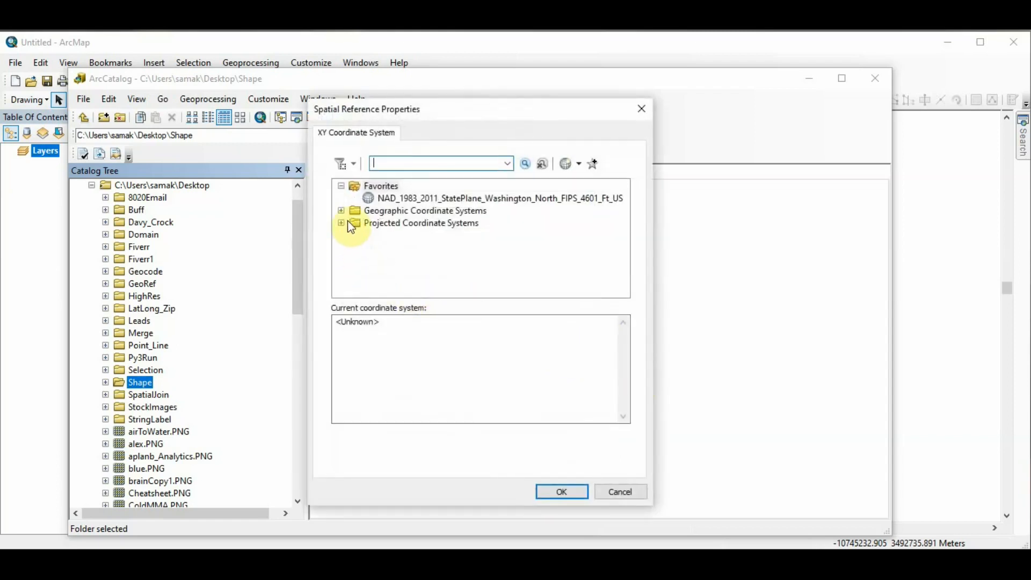
left_click(341, 212)
scroll(452, 244, "down", 3)
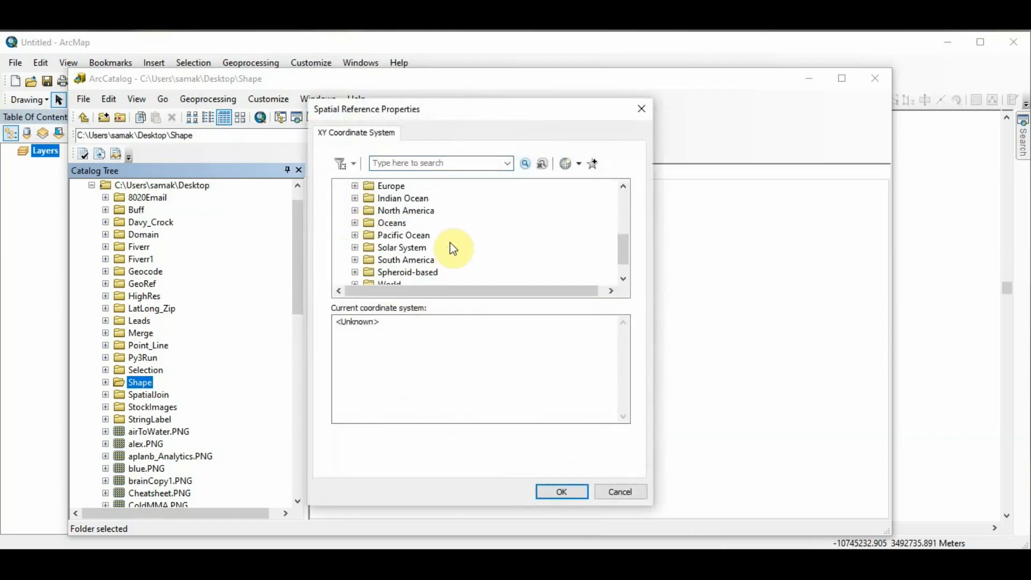
scroll(453, 248, "down", 1)
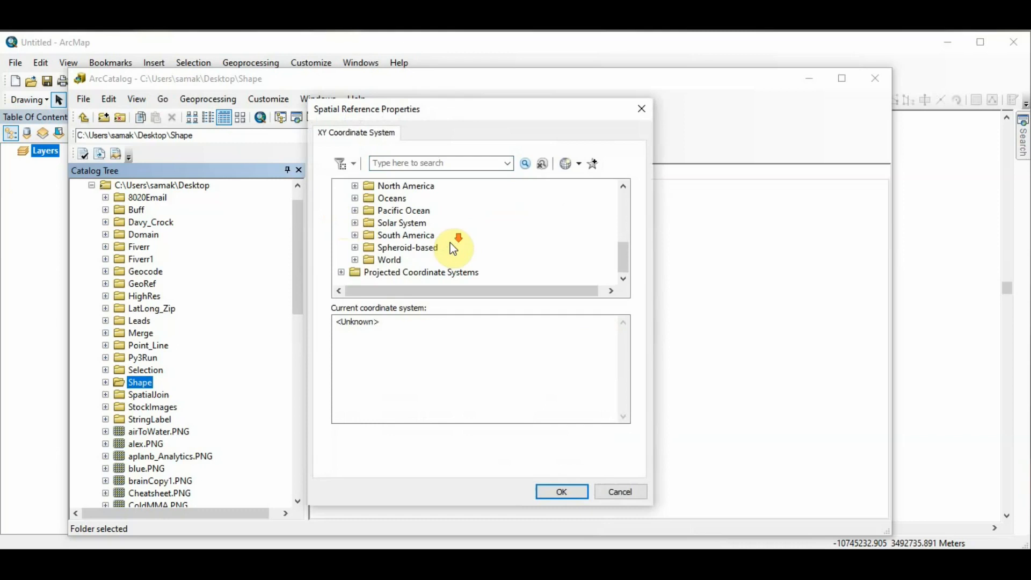
left_click(355, 260)
scroll(500, 258, "down", 4)
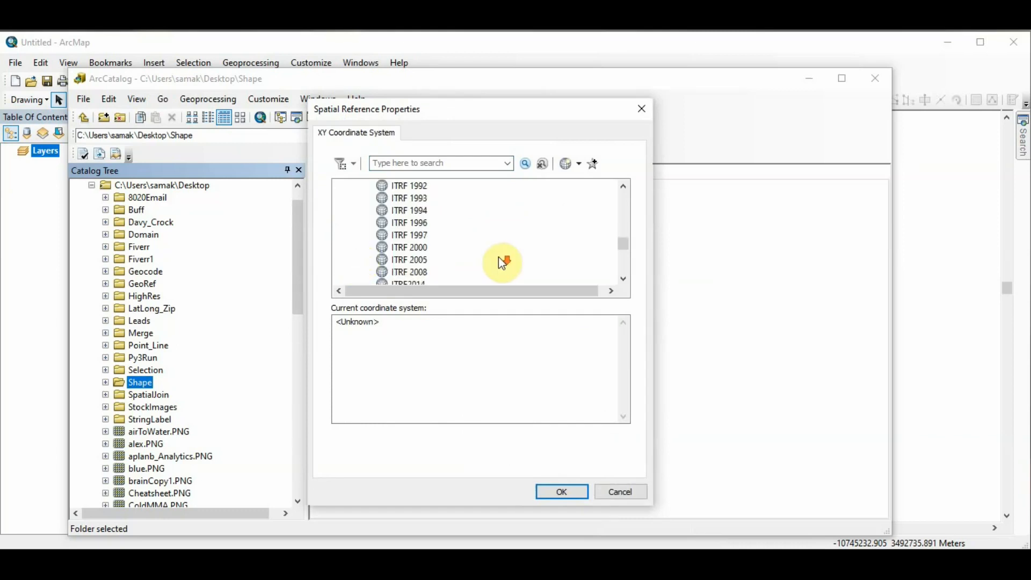
scroll(499, 256, "down", 3)
left_click(408, 260)
left_click(561, 492)
Enable M values for storing route data in the coordinates and create the MainLine shapefile
left_click(523, 371)
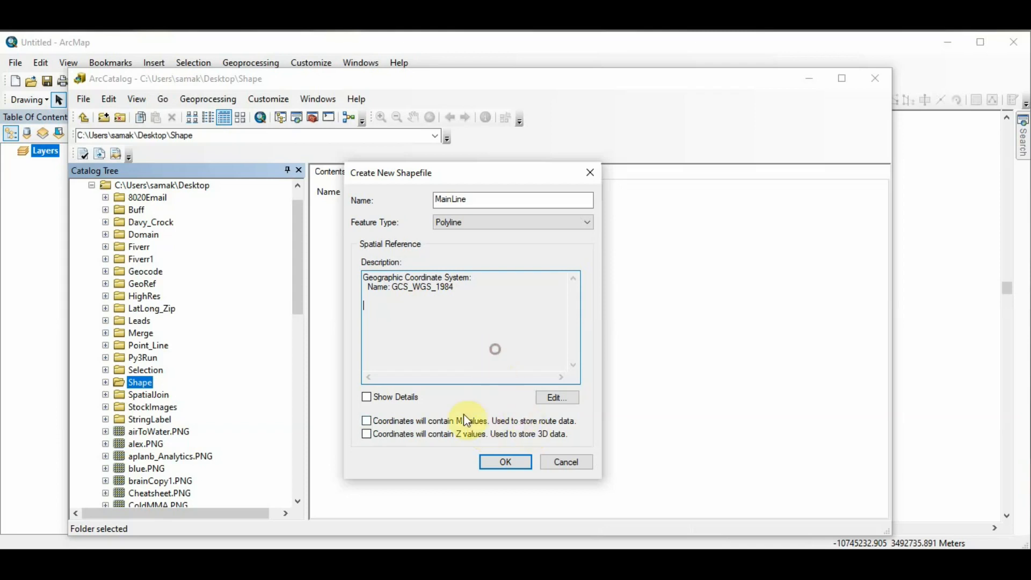
left_click(504, 305)
left_click(368, 421)
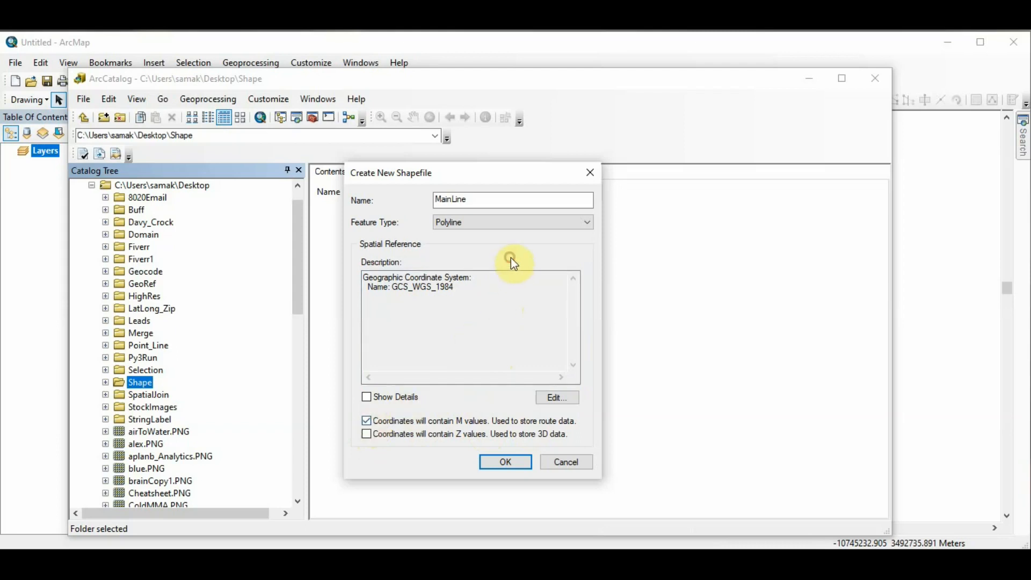
left_click(504, 465)
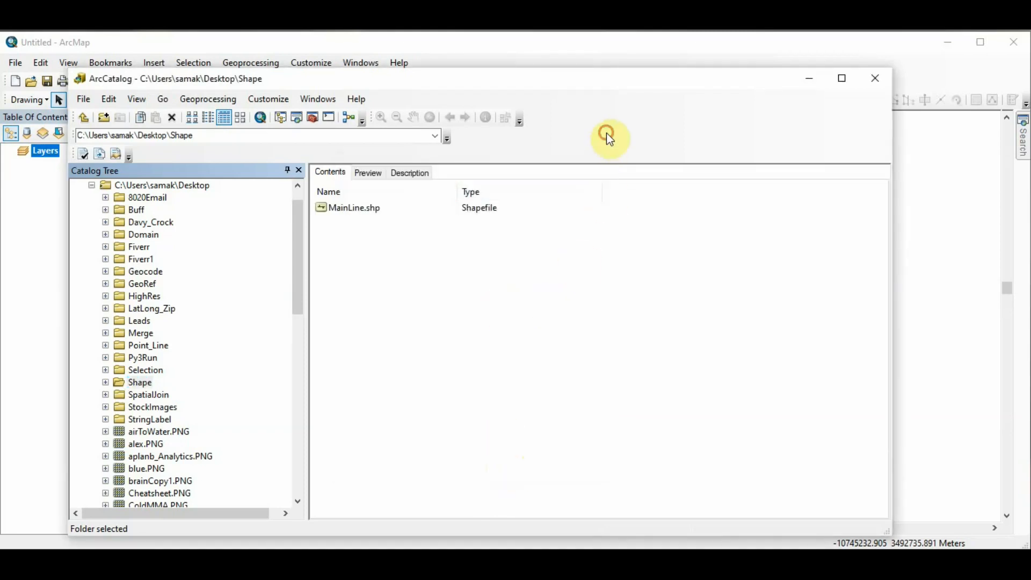
Preview the attribute table of MainLine.shp in the Shape folder
left_click(107, 386)
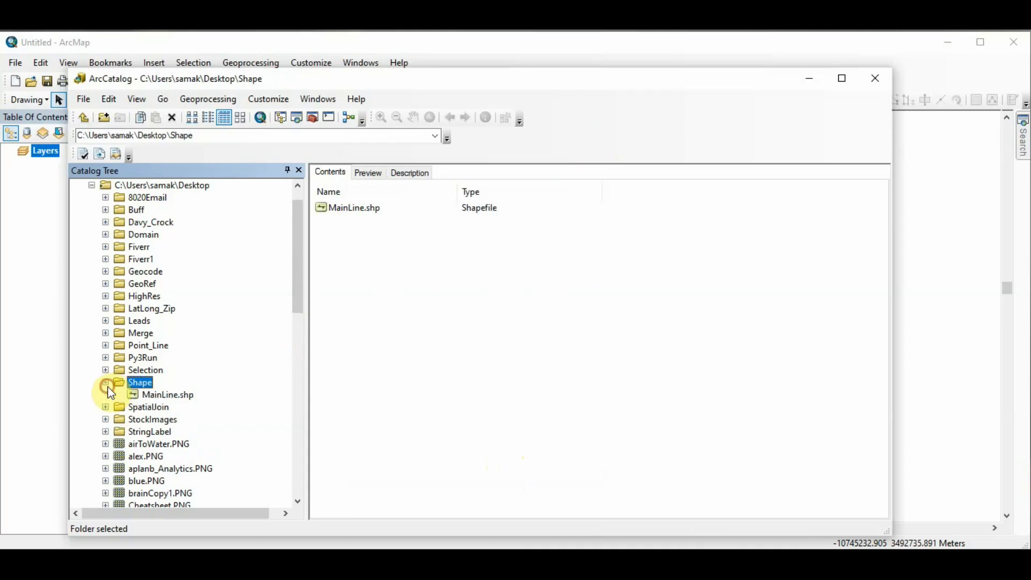
left_click(158, 395)
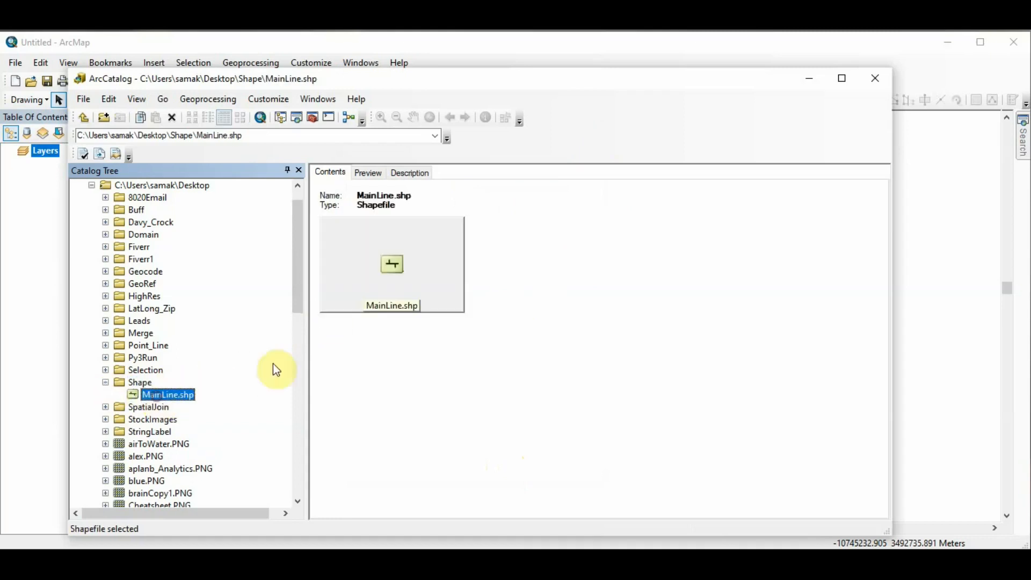
left_click(363, 173)
left_click(470, 511)
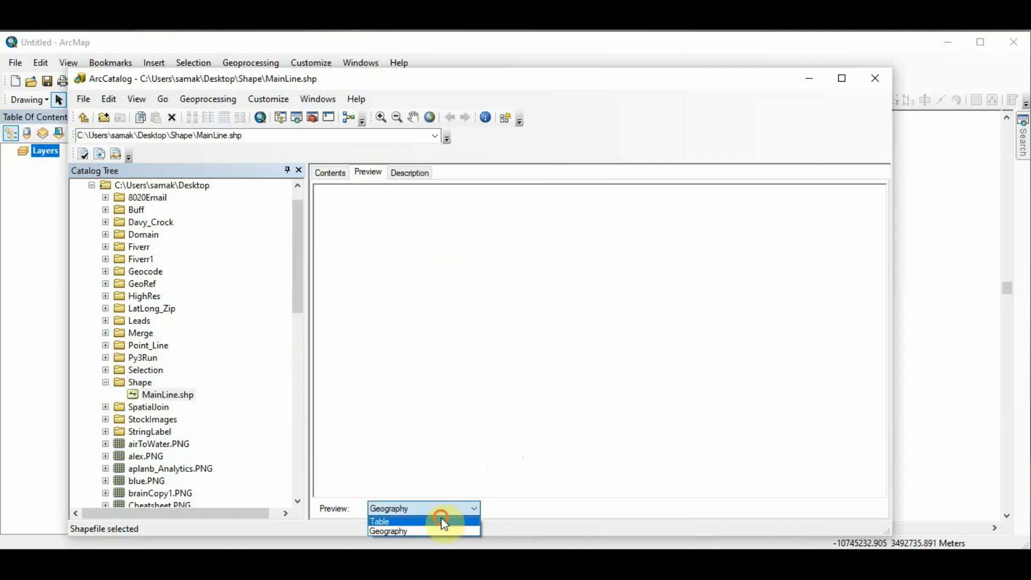
left_click(444, 522)
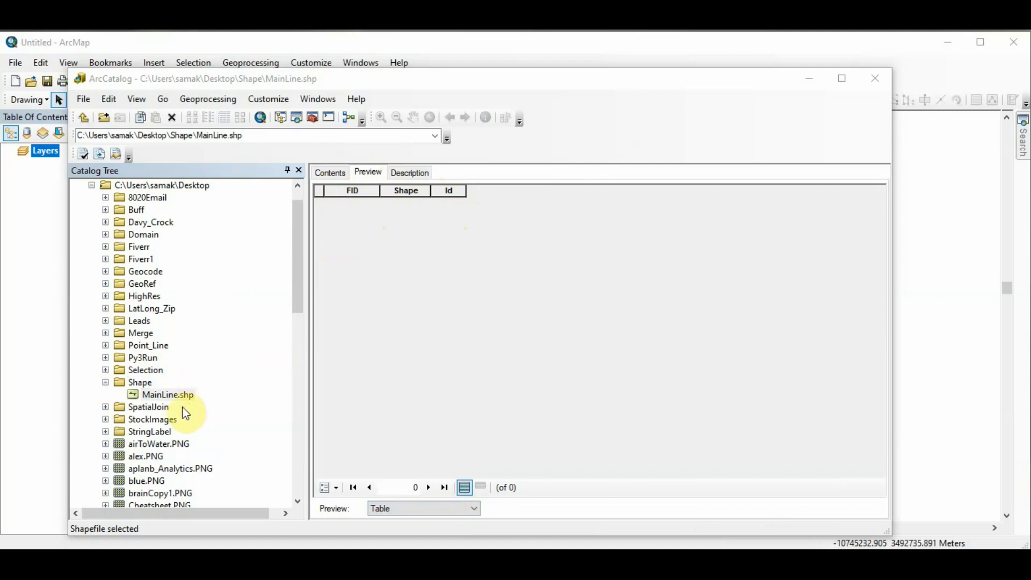
left_click(608, 126)
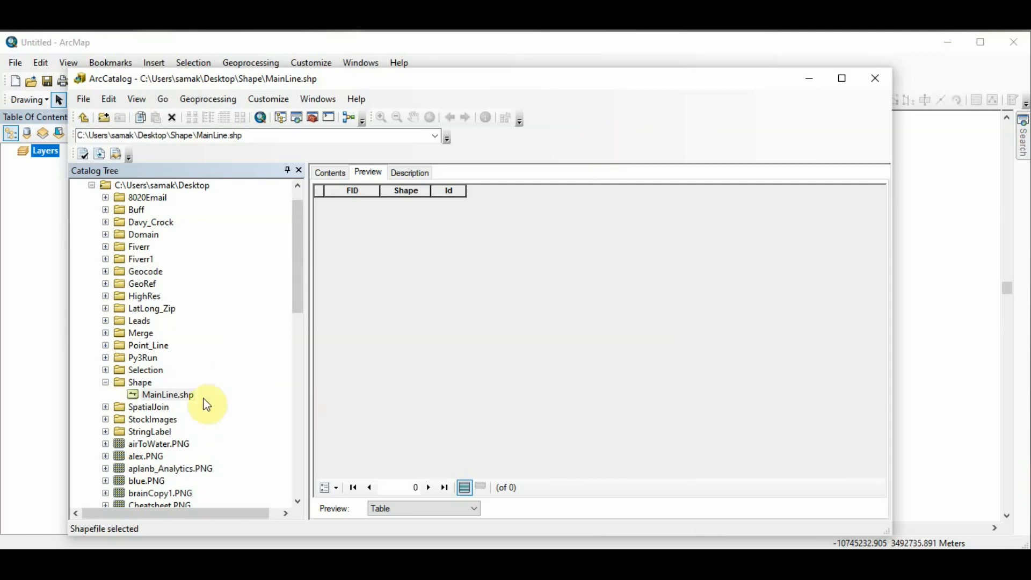
Open the properties of MainLine.shp and add a field named Diameter
right_click(183, 397)
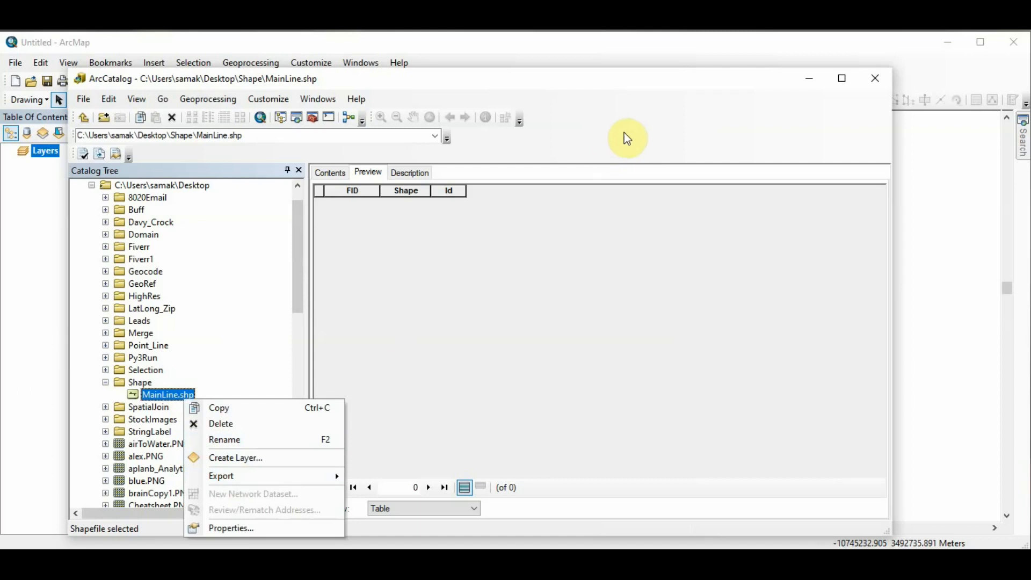
left_click(253, 529)
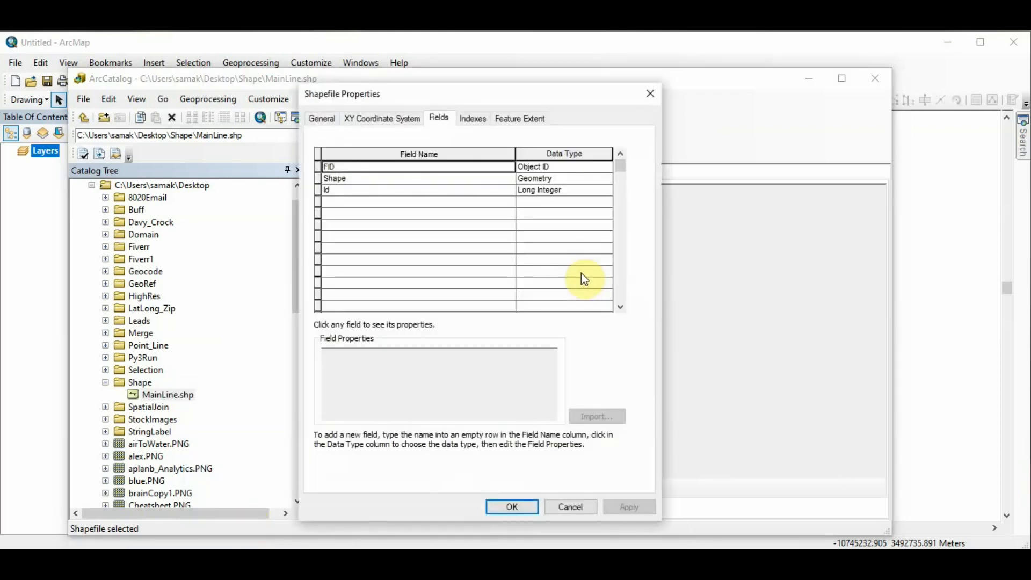
left_click(368, 203)
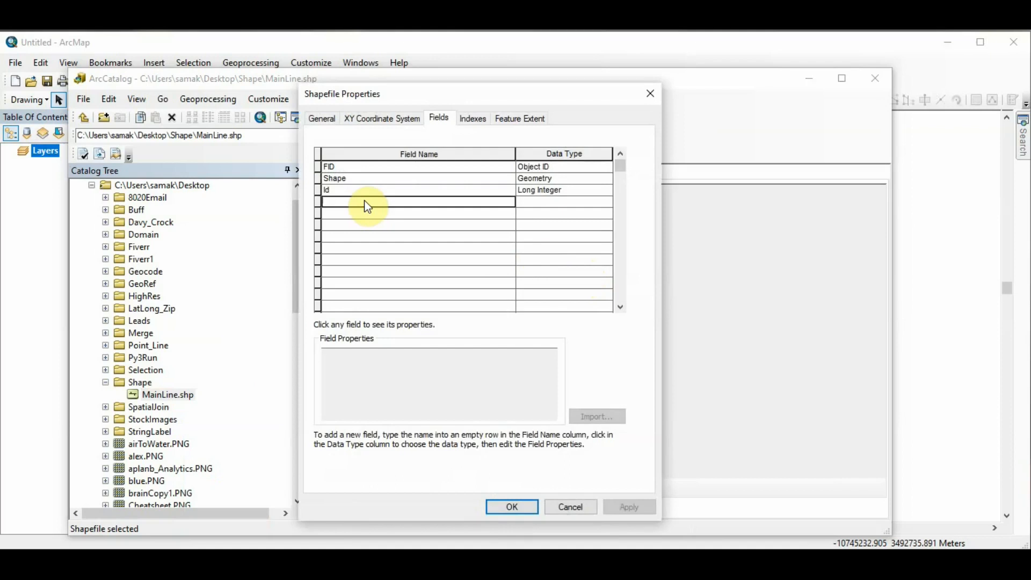
type("Diam")
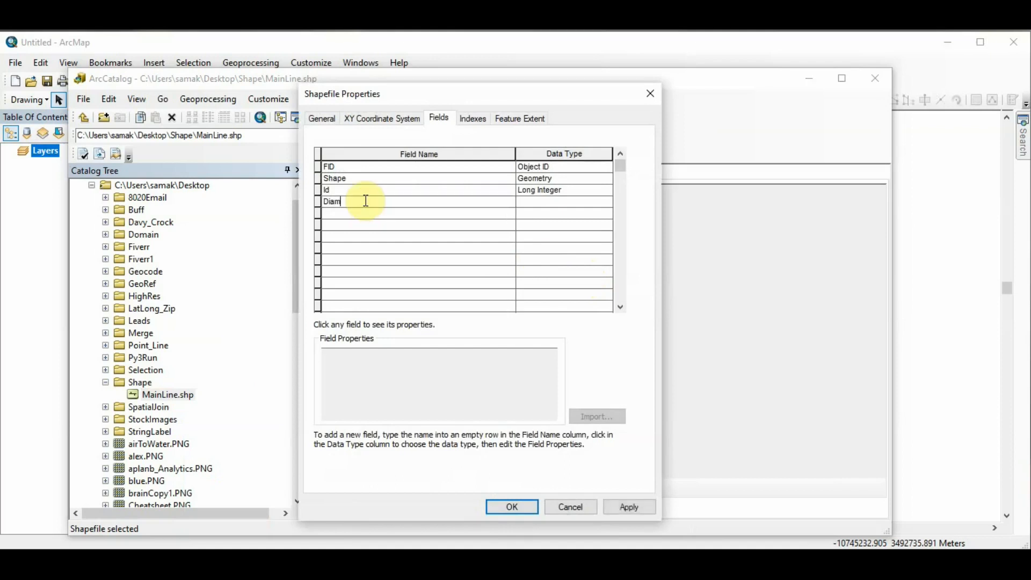
type("eter")
left_click(554, 154)
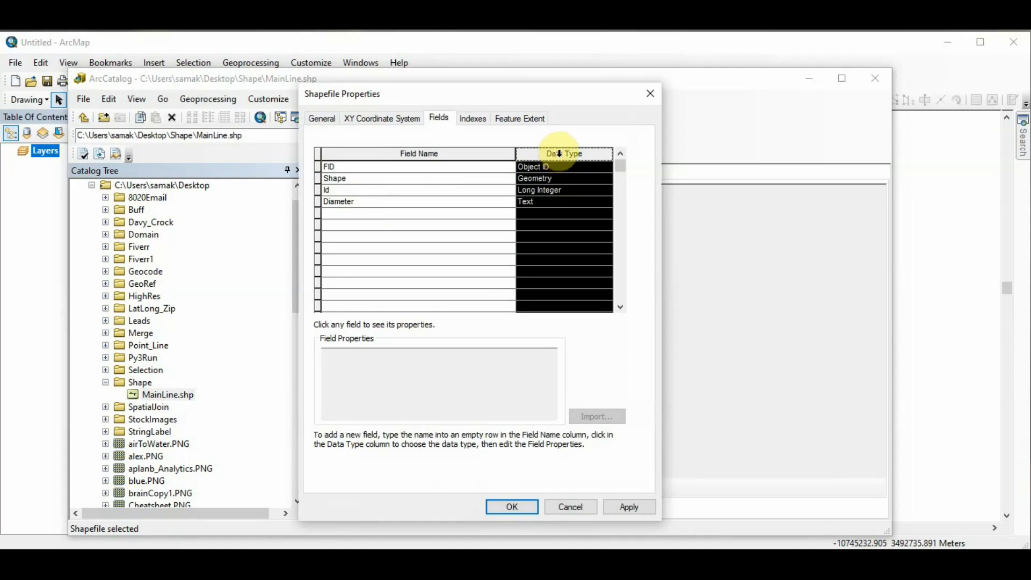
Add a field named InstlDate with the Double data type directly below the Diameter field
left_click(557, 212)
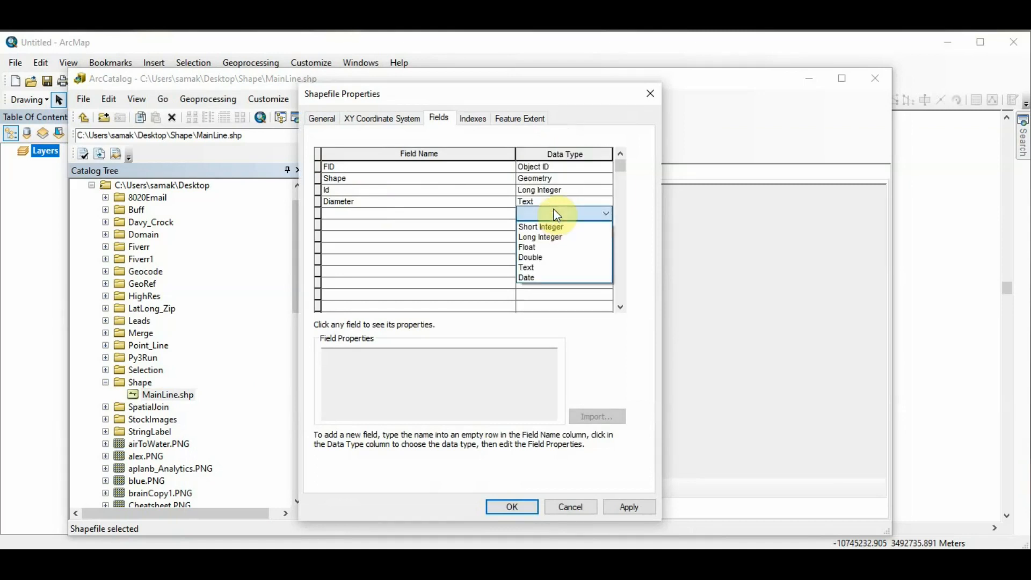
left_click(543, 259)
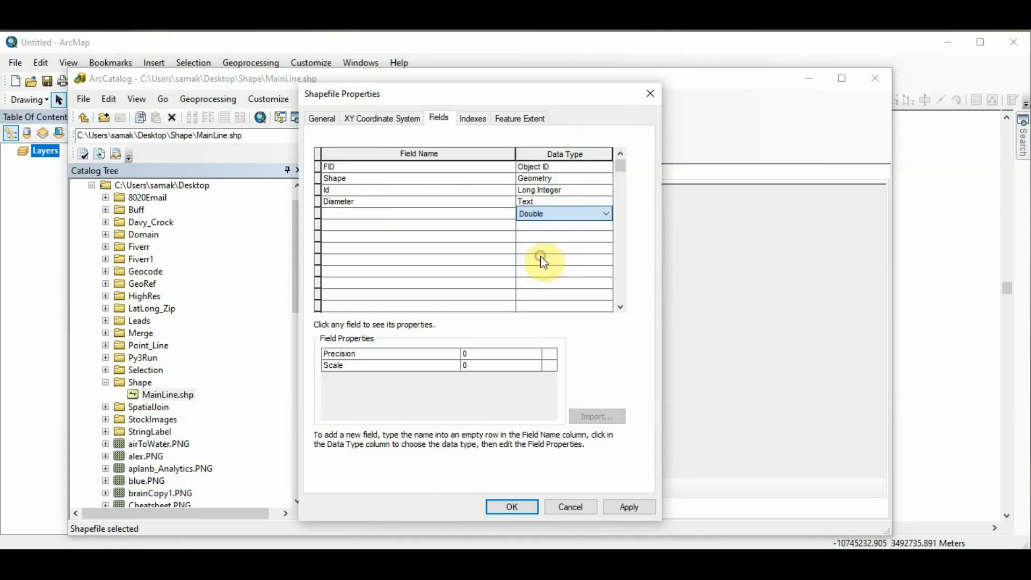
left_click(418, 215)
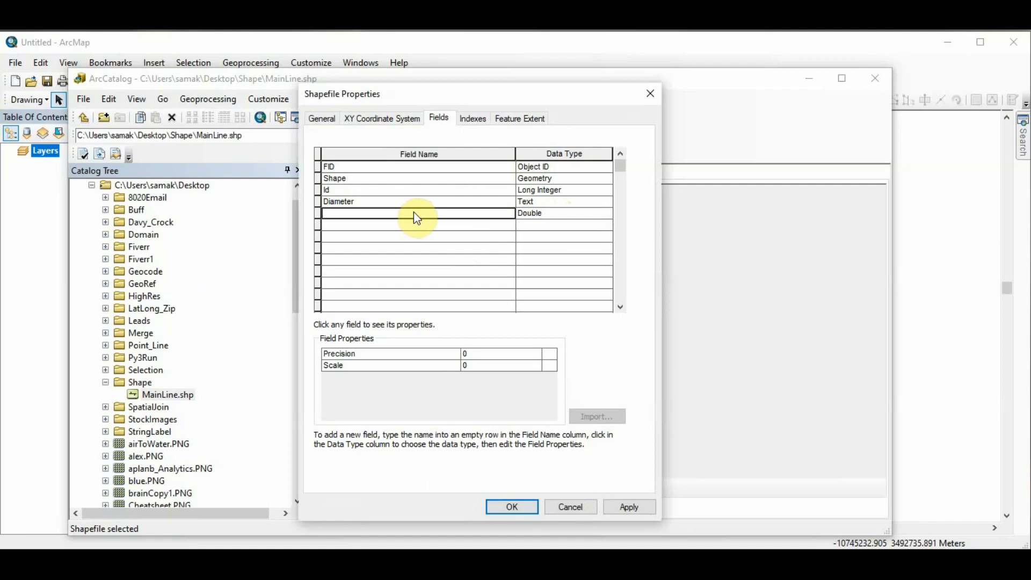
type("Ins")
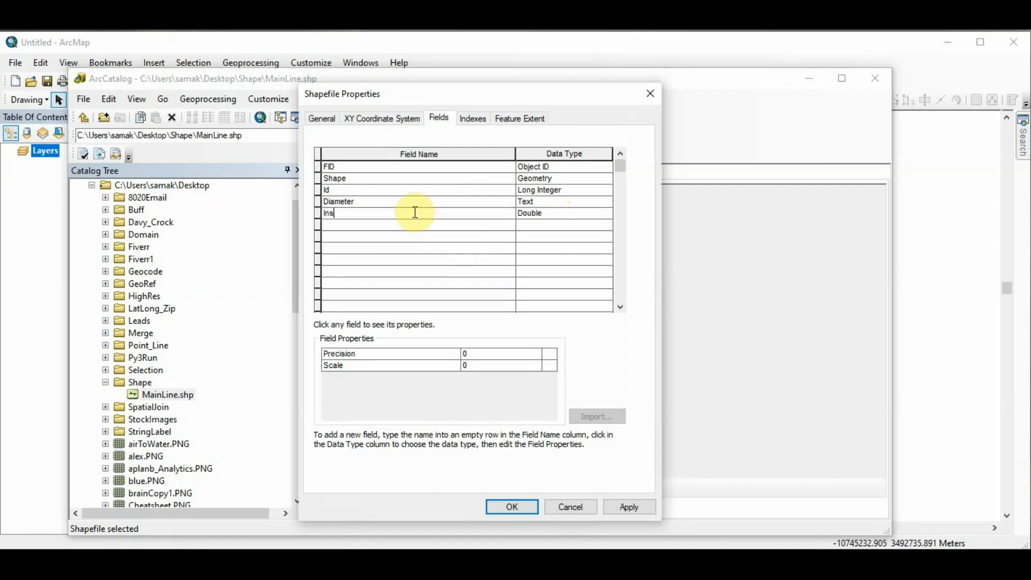
type("tlDate")
Set the data type of the Diameter field to Double and that of InstlDate to Date
left_click(544, 203)
left_click(546, 207)
left_click(543, 246)
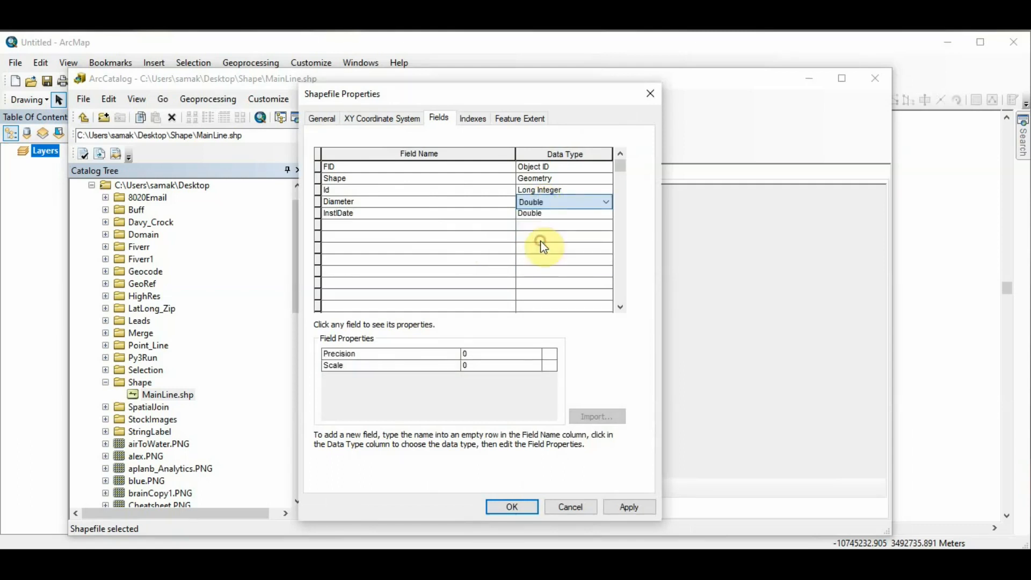
left_click(546, 214)
left_click(546, 214)
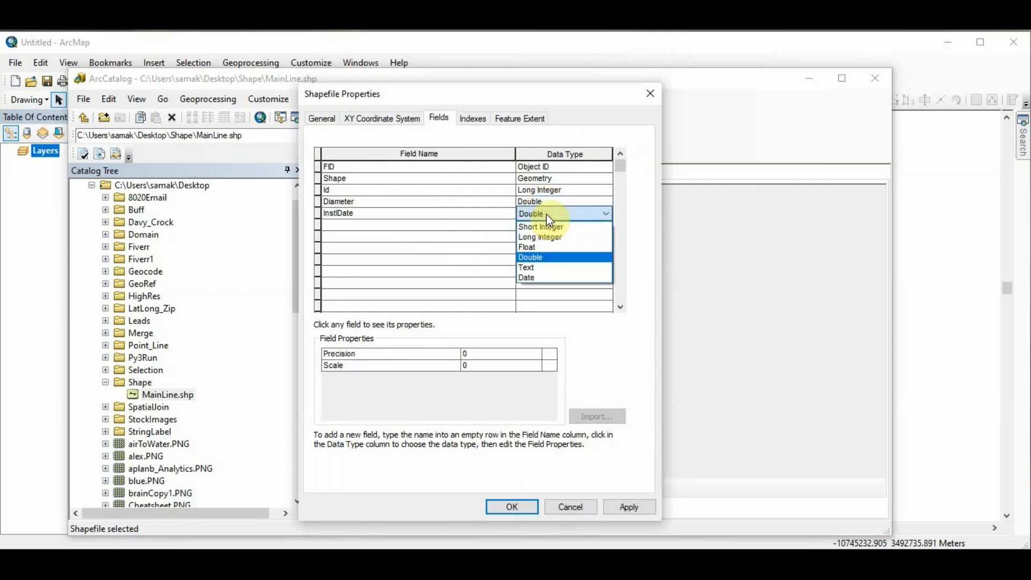
left_click(529, 280)
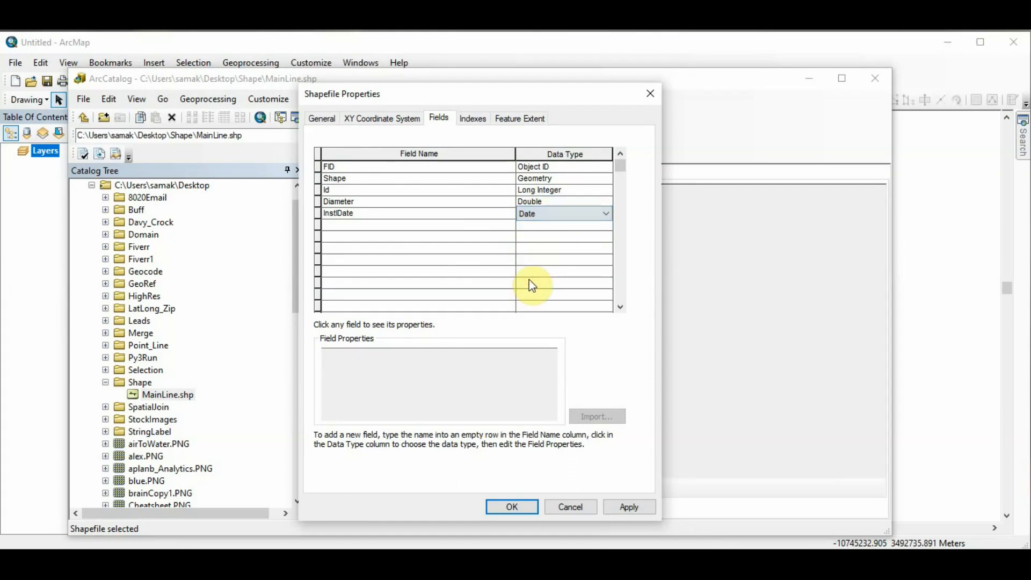
Add a field named Status with the Text data type below InstlDate
left_click(398, 226)
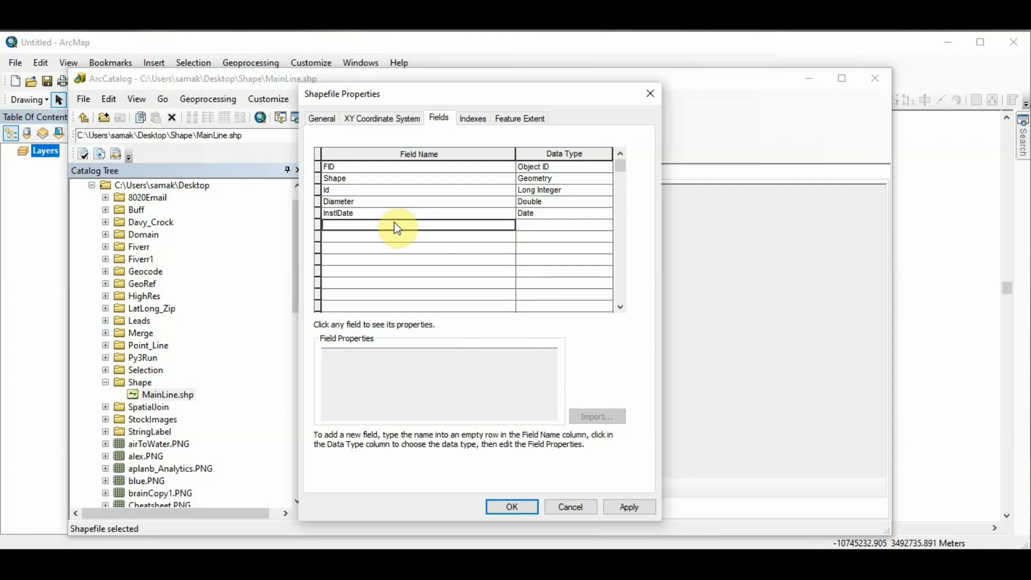
type("St")
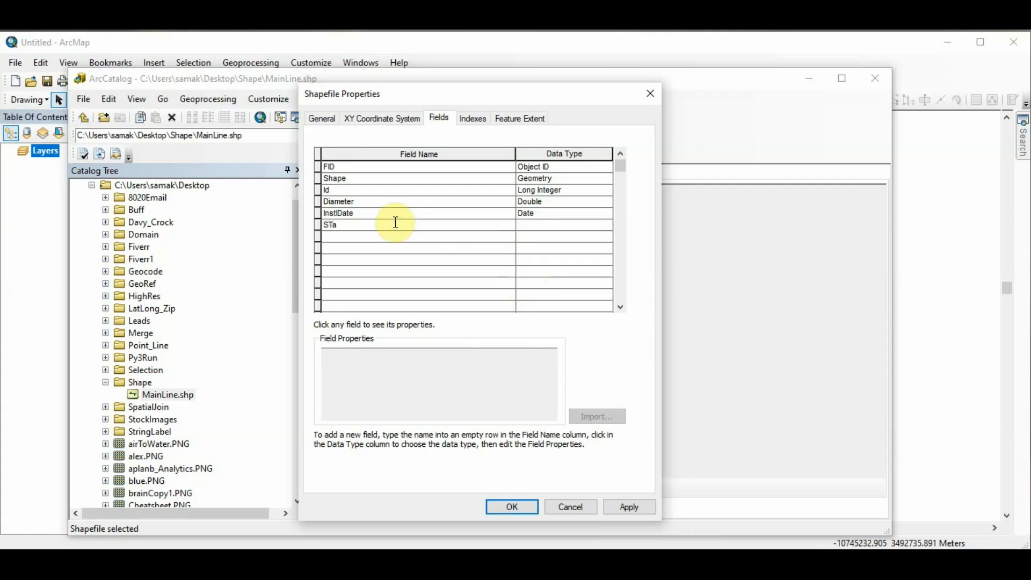
type("a")
key("BackSpace")
key("BackSpace")
type("tus")
key("Tab")
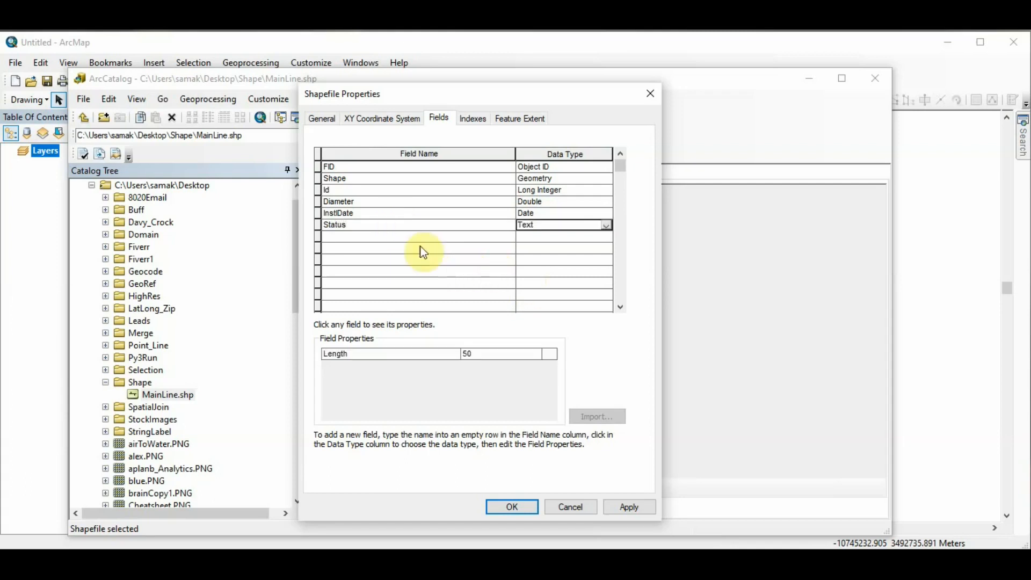
Add a field named Material with the Text data type below Status
left_click(404, 237)
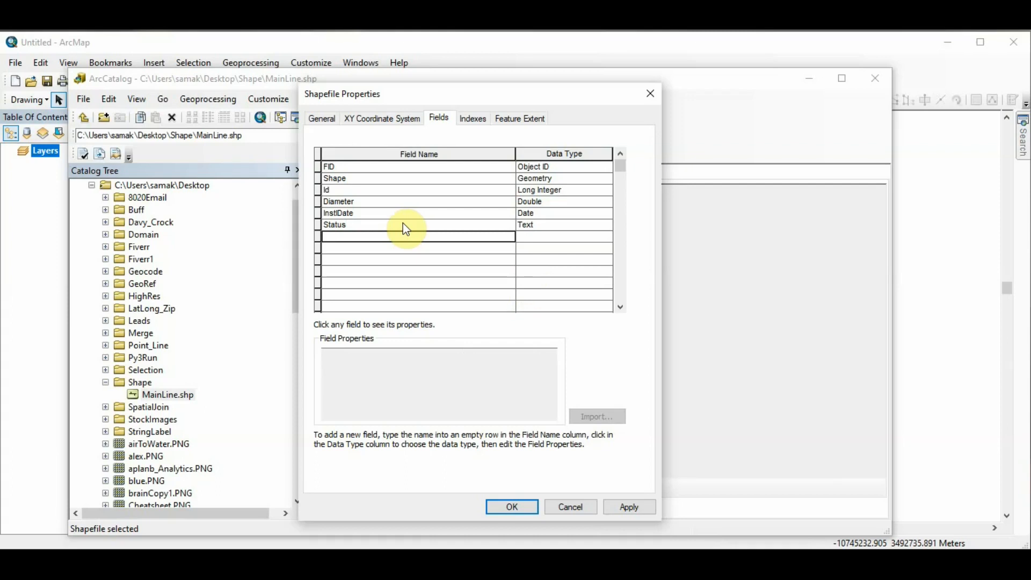
type("Mat")
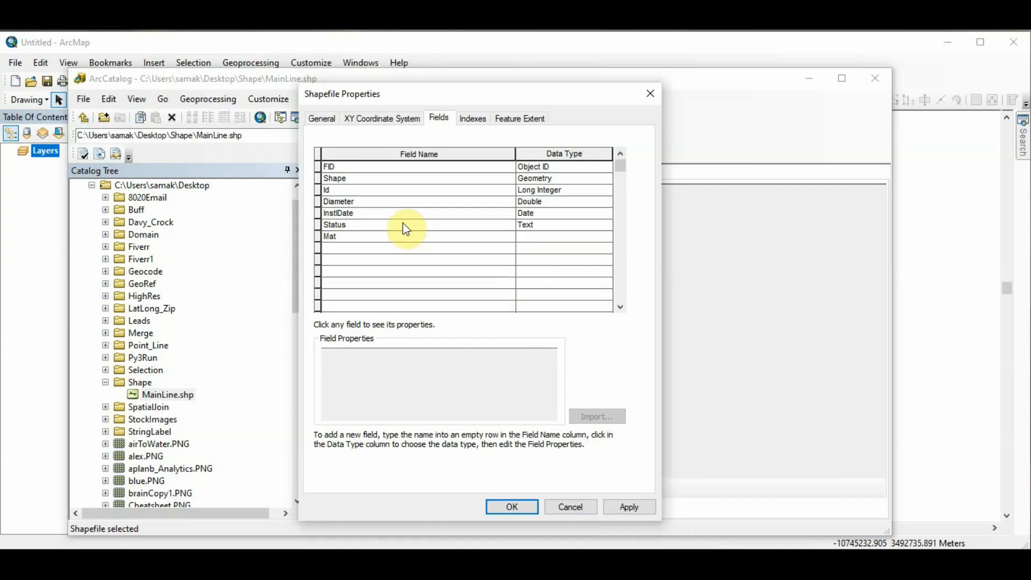
type("erial")
key("Tab")
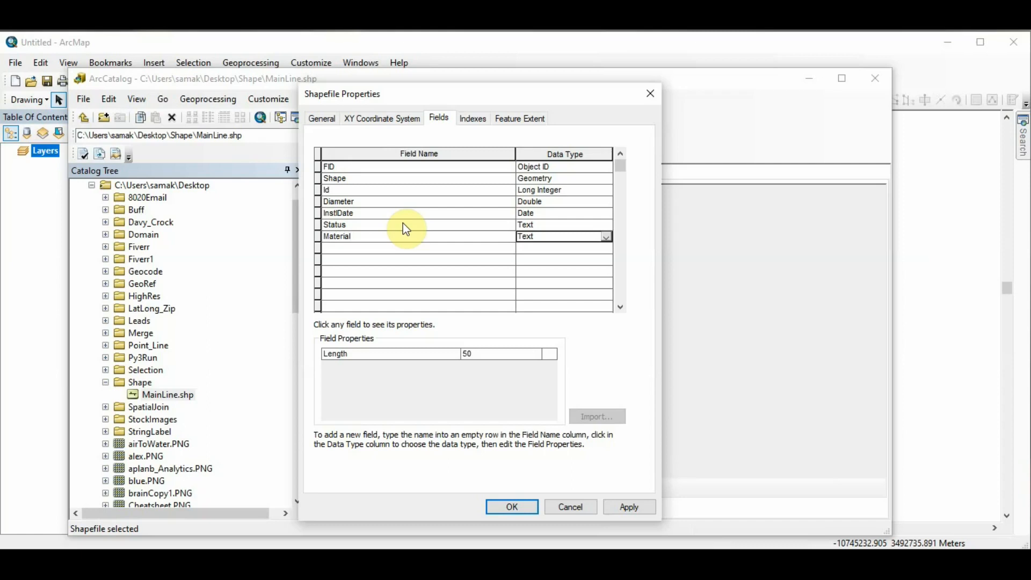
Add a field named Notes with the Text data type below Material
left_click(389, 249)
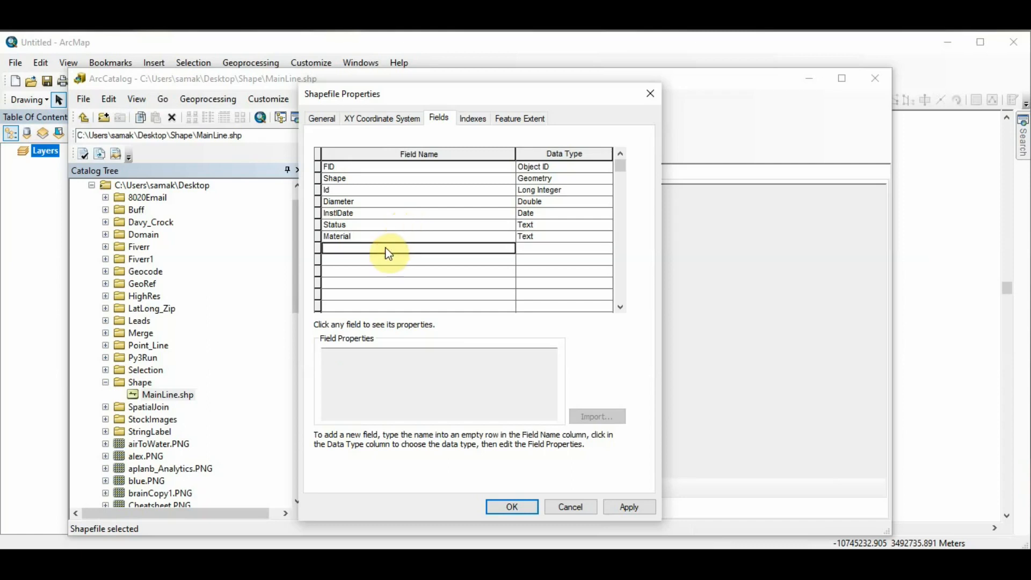
type("Not")
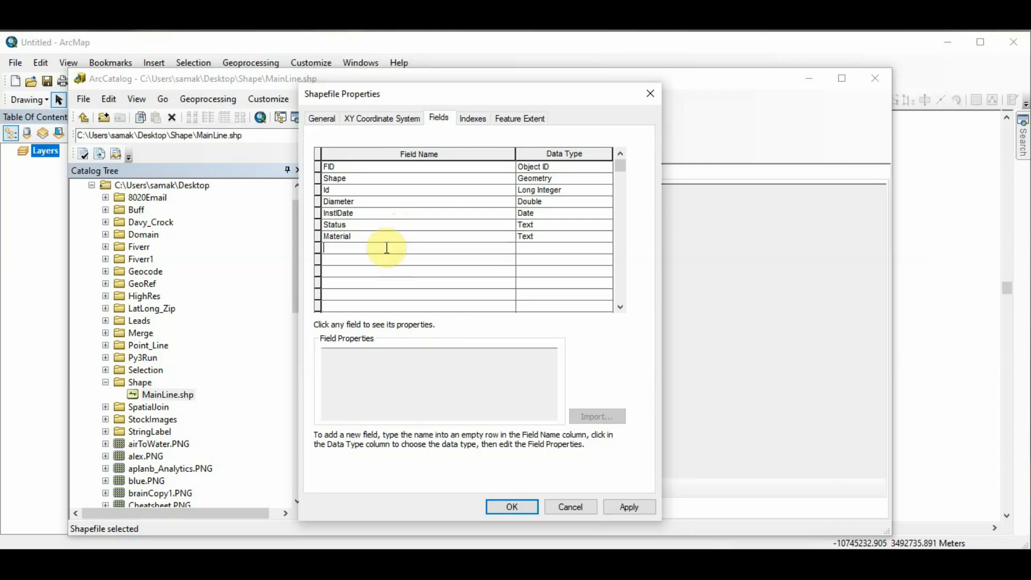
type("es")
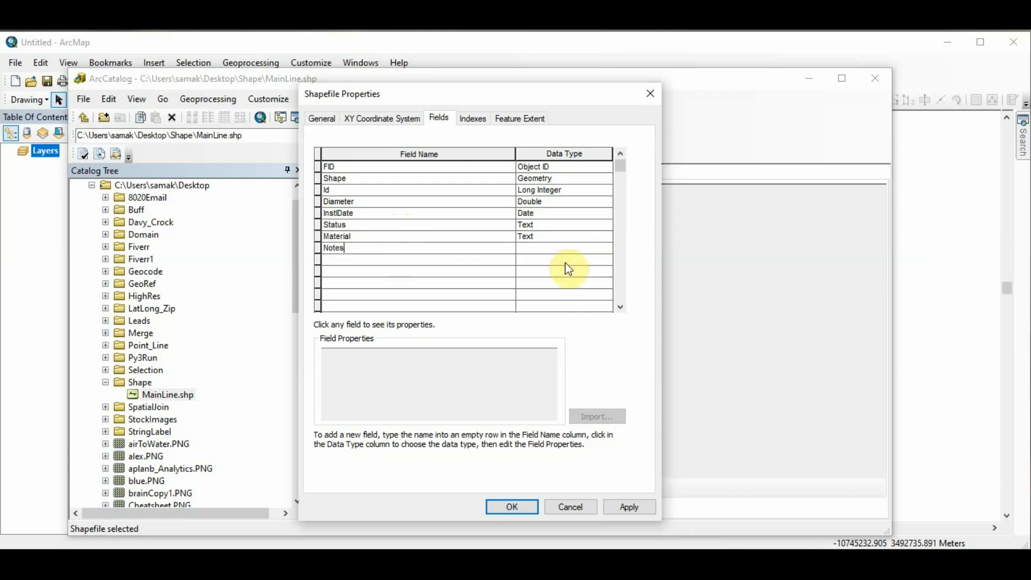
left_click(552, 250)
left_click(553, 249)
left_click(534, 251)
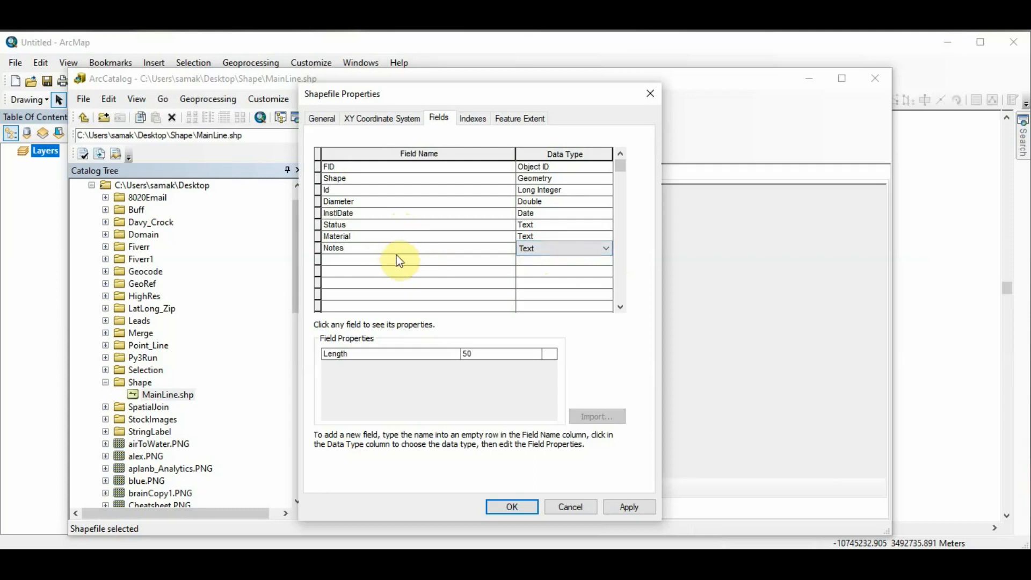
left_click(320, 224)
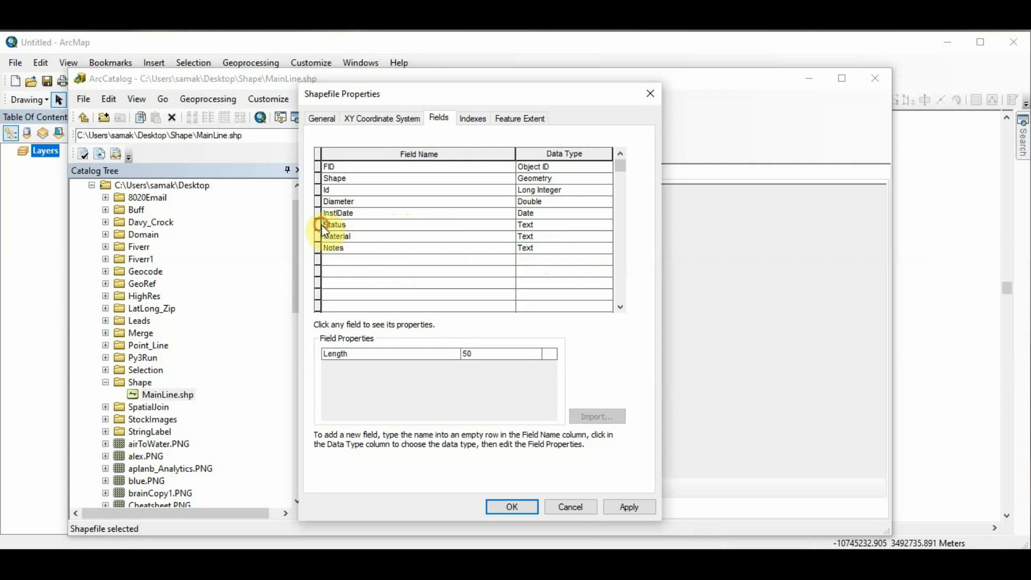
left_click(477, 353)
left_click_drag(466, 353, 489, 354)
left_click(489, 354)
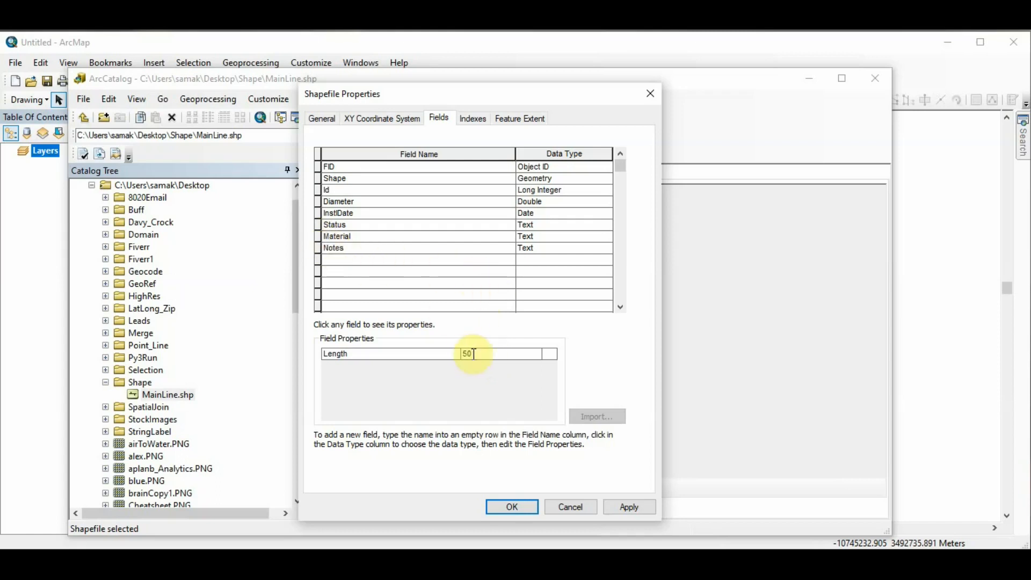
left_click(318, 224)
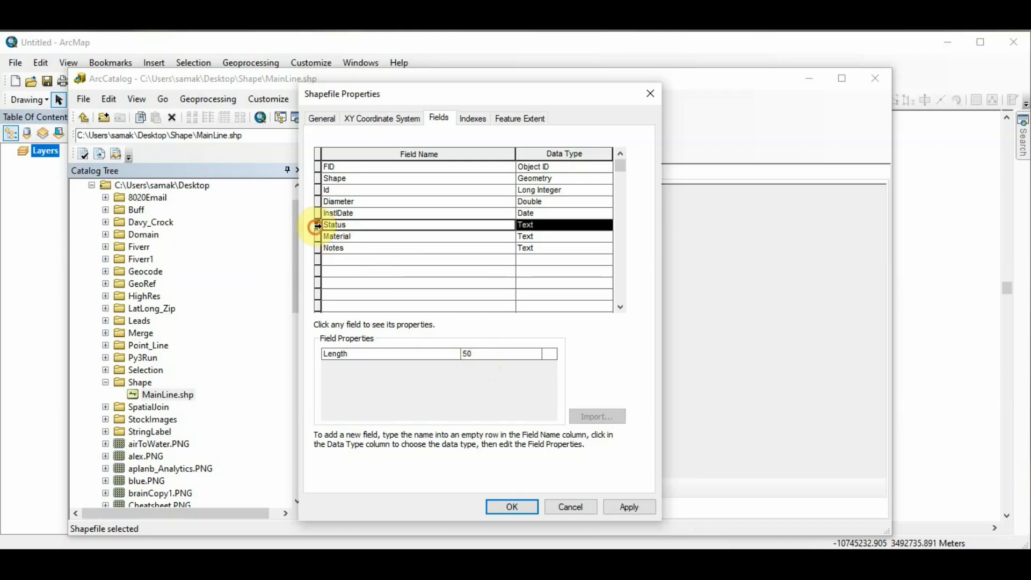
Set the length of the Material text field to 20
left_click(323, 237)
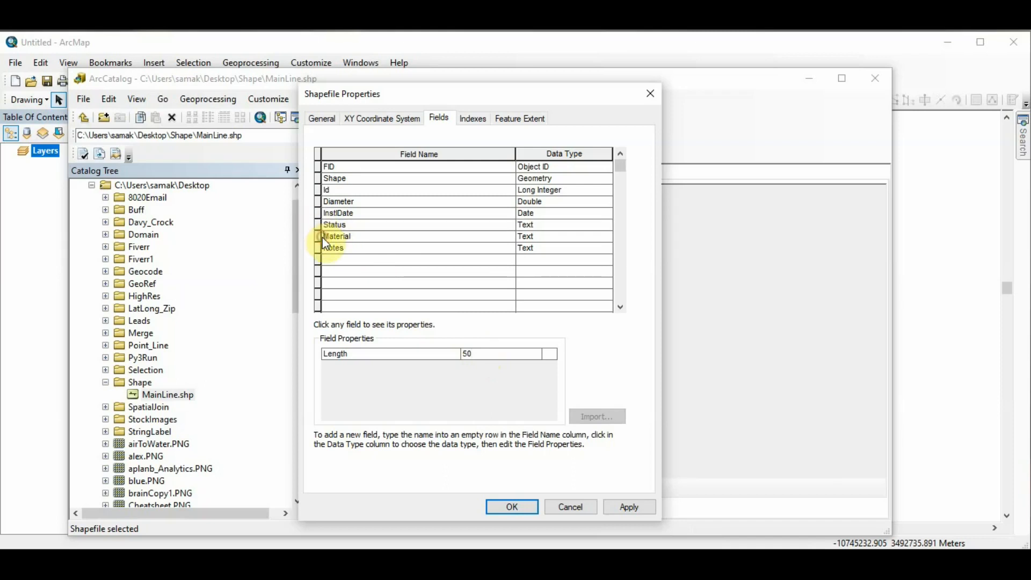
left_click(478, 357)
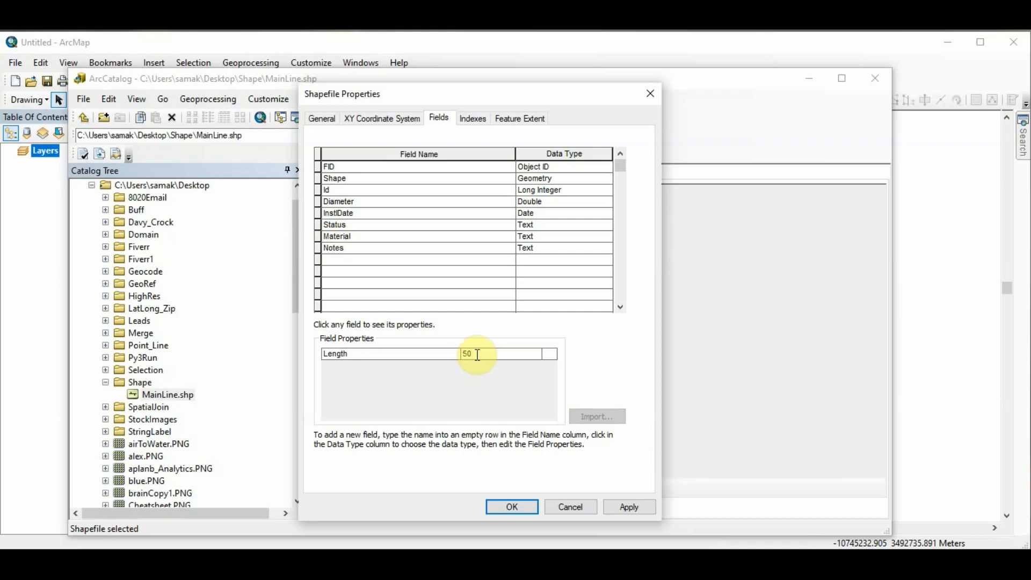
key("BackSpace")
key("BackSpace")
type("20")
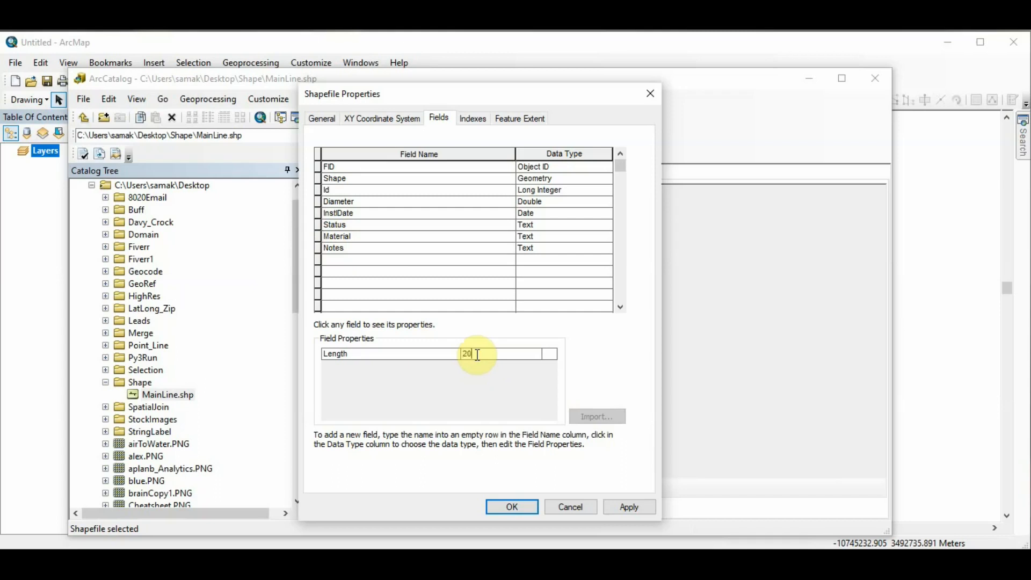
Set the length of the Status text field to 10
left_click(316, 224)
left_click(469, 353)
key("BackSpace")
key("BackSpace")
type("10")
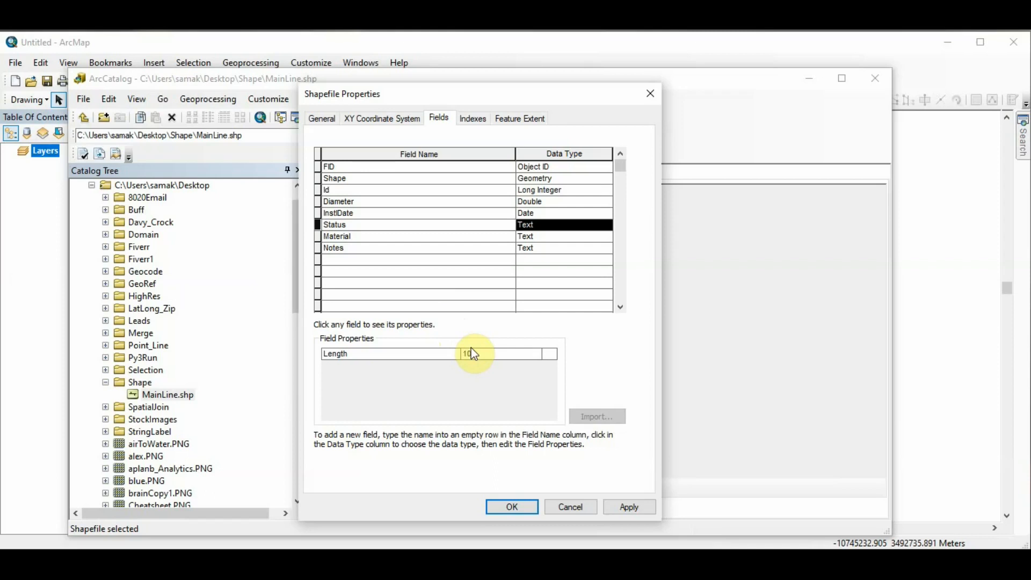
Set the length of the Notes text field to 250
left_click(322, 247)
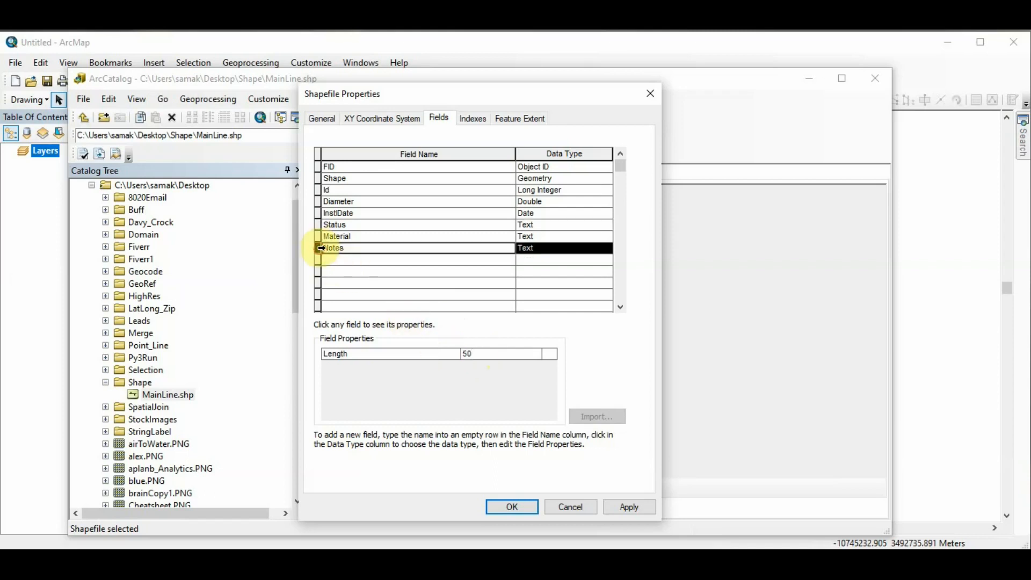
left_click(478, 358)
left_click(473, 355)
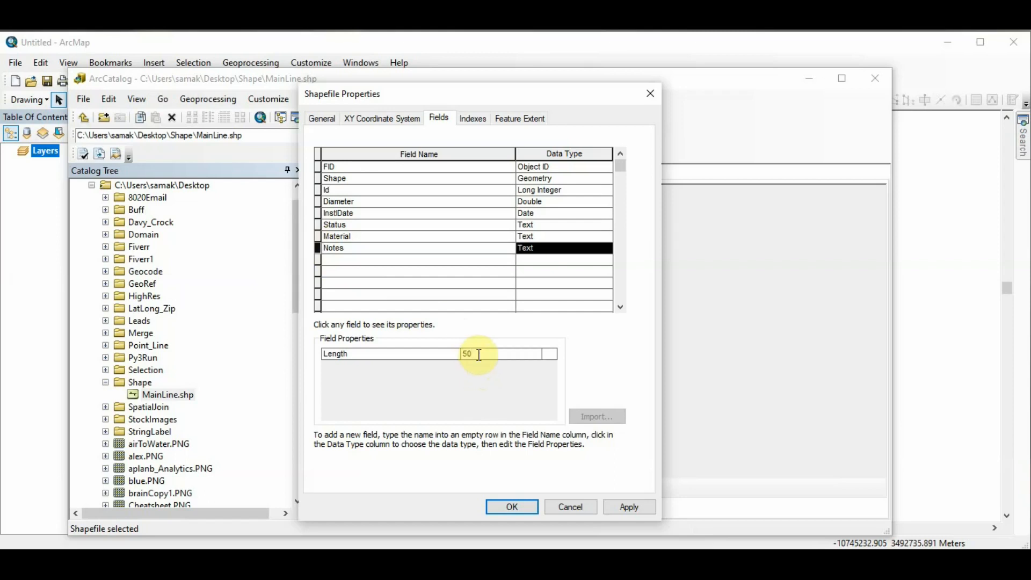
key("BackSpace")
key("BackSpace")
type("250")
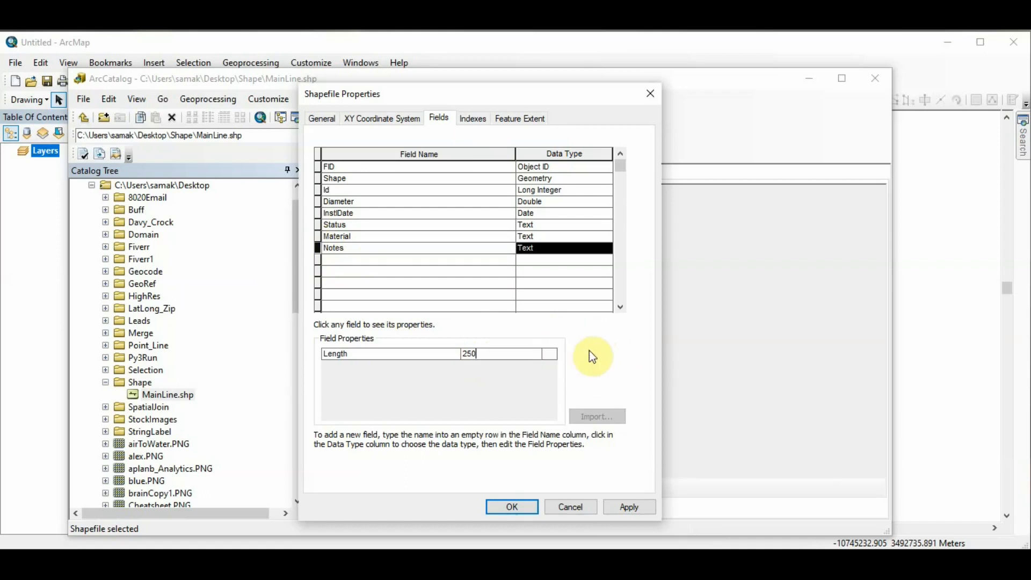
Check the length of the Status field and accept the new fields in the shapefile properties
left_click(318, 224)
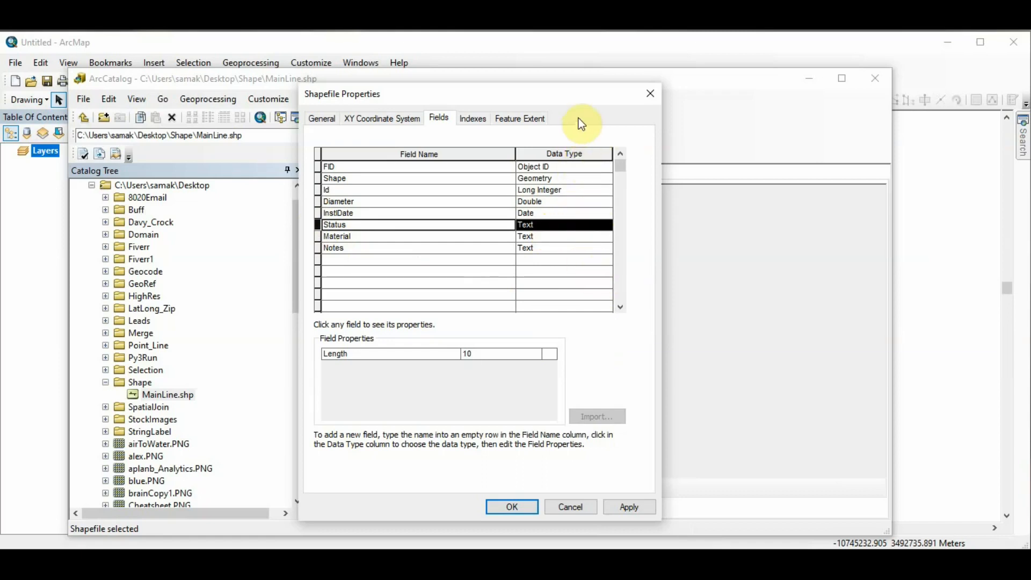
left_click(594, 346)
left_click(609, 355)
left_click(518, 502)
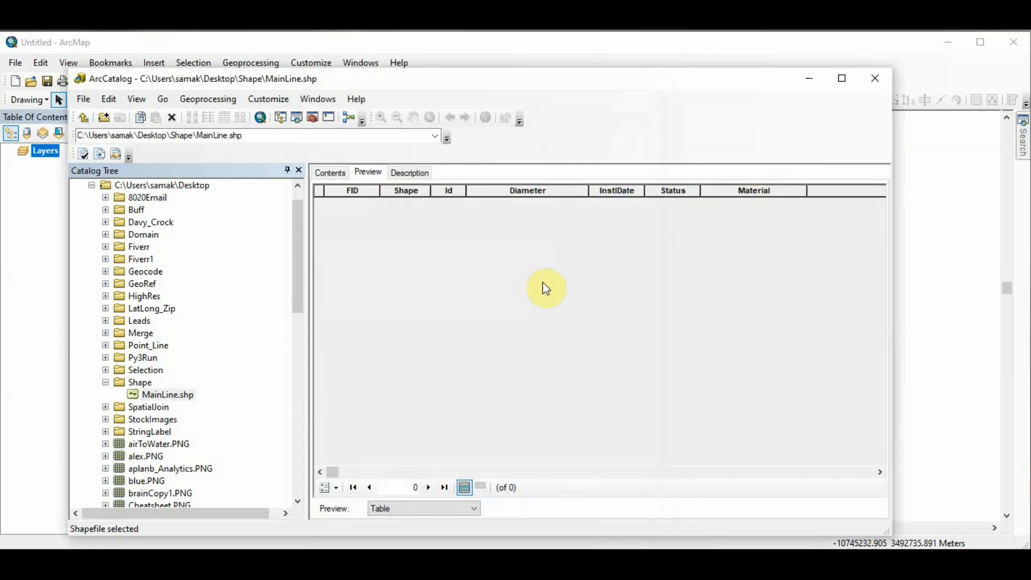
Add MainLine.shp from the catalog tree to the ArcMap layers and minimize the ArcCatalog window to return to ArcMap
left_click_drag(660, 80, 745, 76)
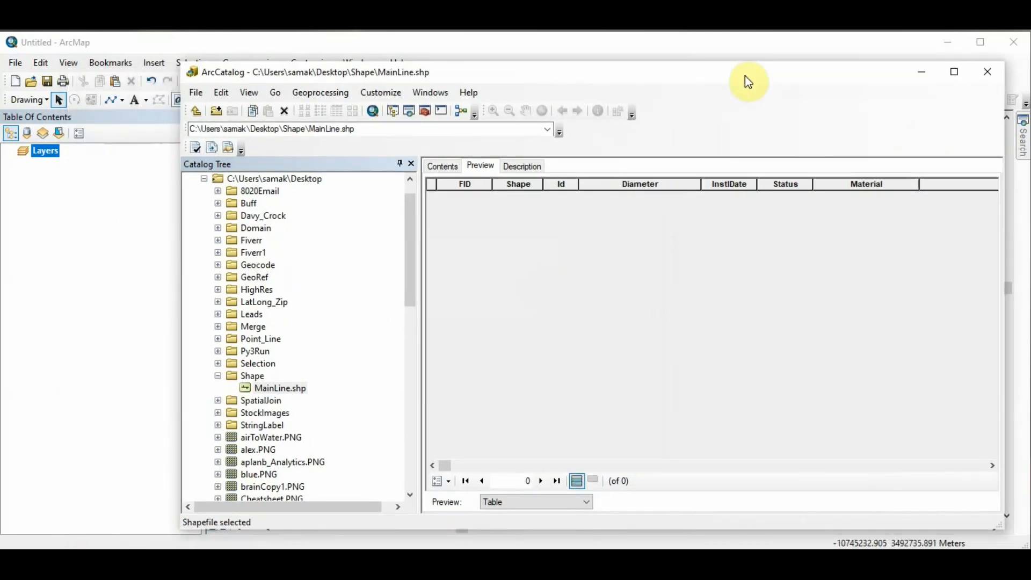
left_click(683, 275)
left_click_drag(284, 396, 51, 322)
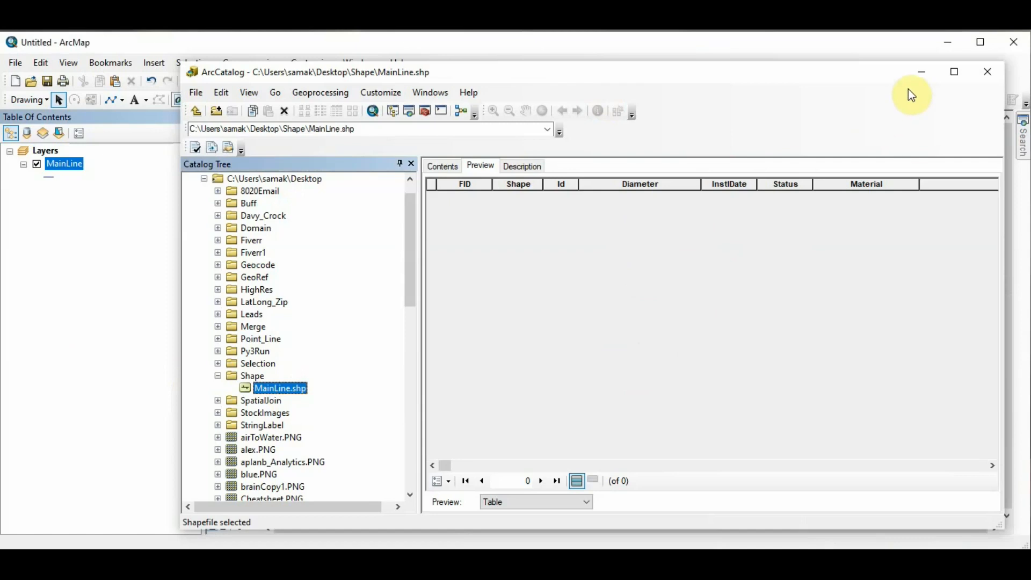
left_click(919, 73)
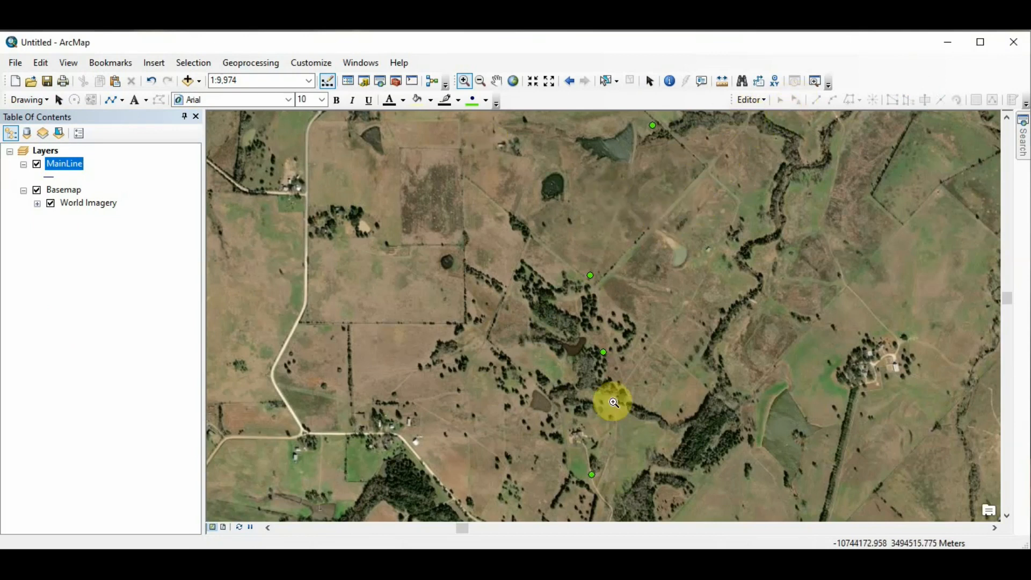
Start an edit session in the map containing the MainLine layer
left_click(653, 126)
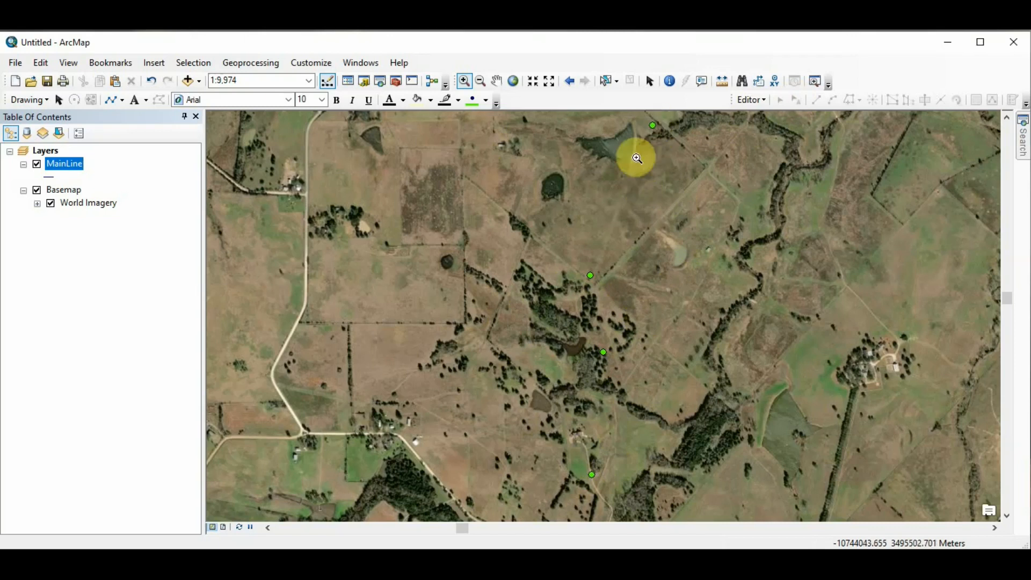
left_click(750, 102)
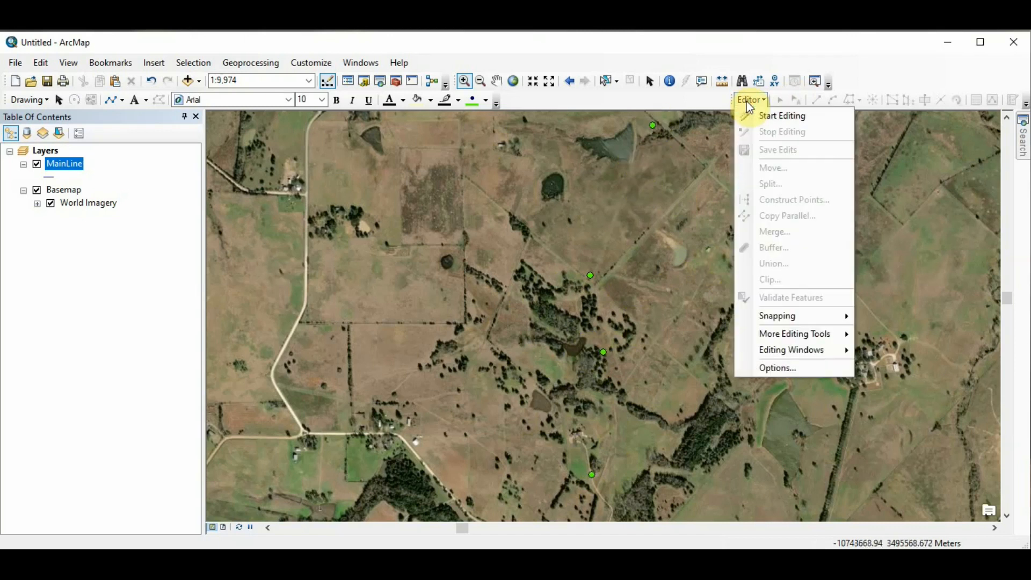
left_click(747, 102)
left_click(752, 105)
left_click(752, 103)
left_click(750, 102)
left_click(784, 116)
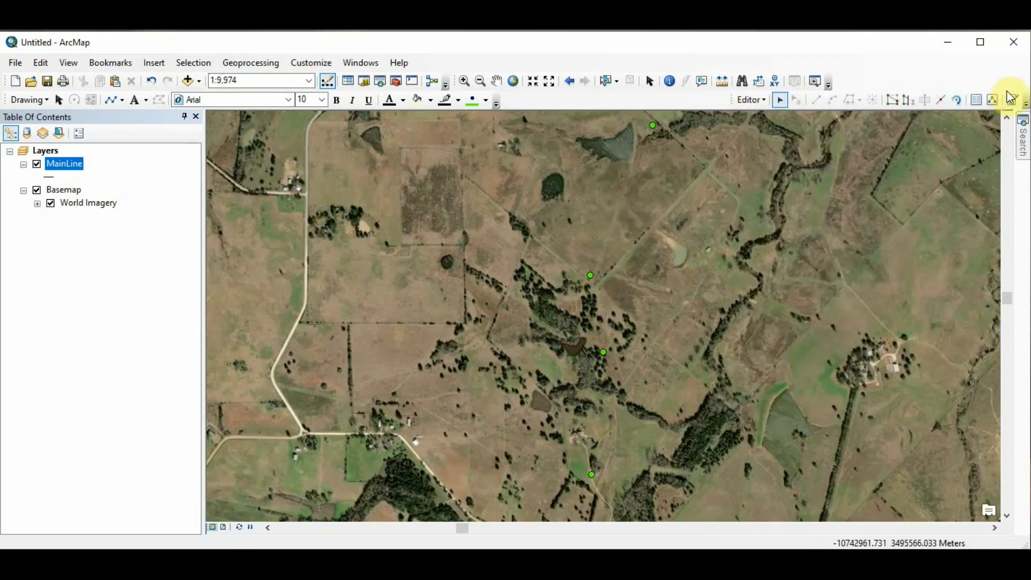
Draw a MainLine polyline feature through the four green points, from the southernmost to the northernmost, and clear its selection
left_click(1011, 99)
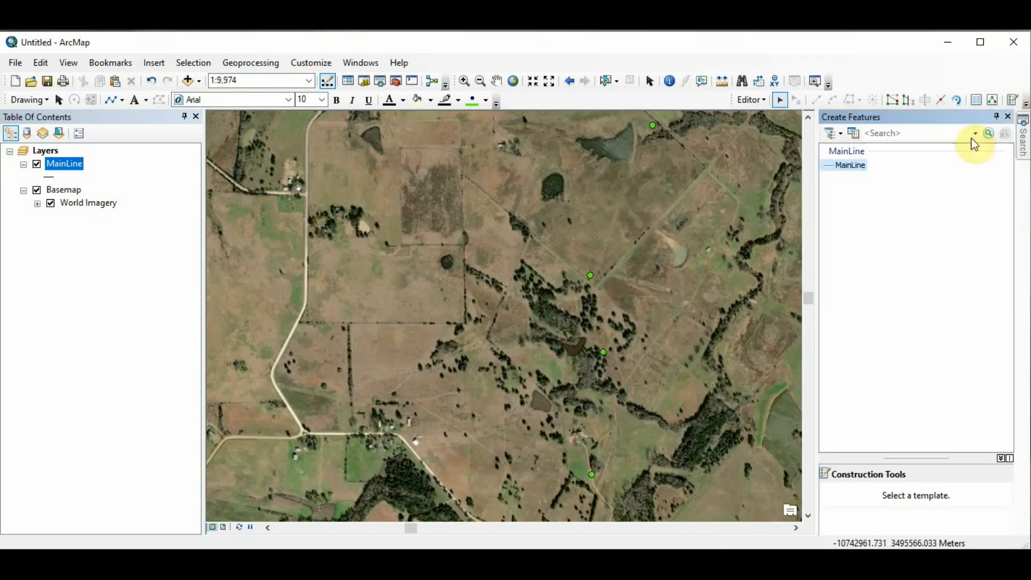
left_click(846, 164)
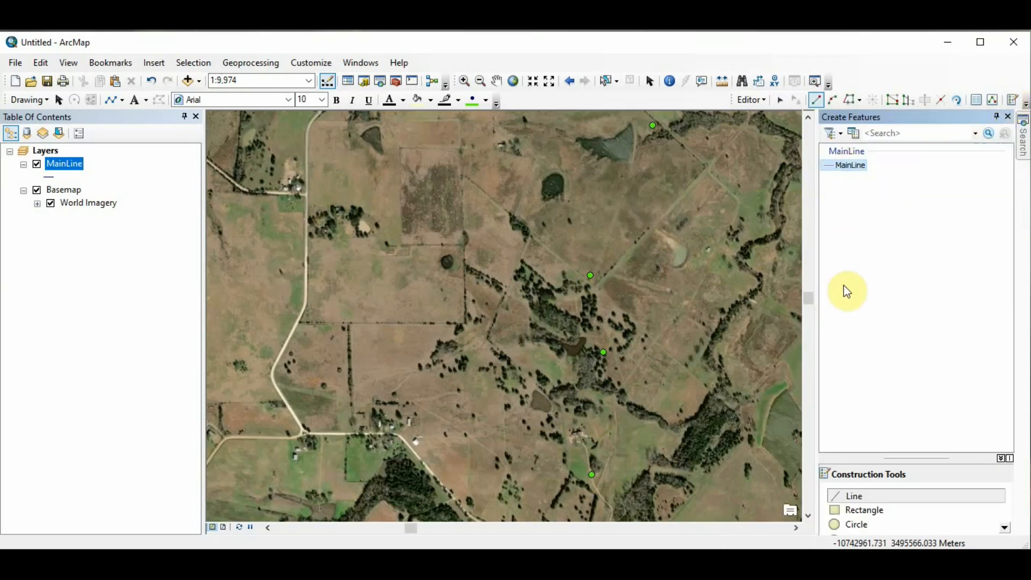
left_click(592, 476)
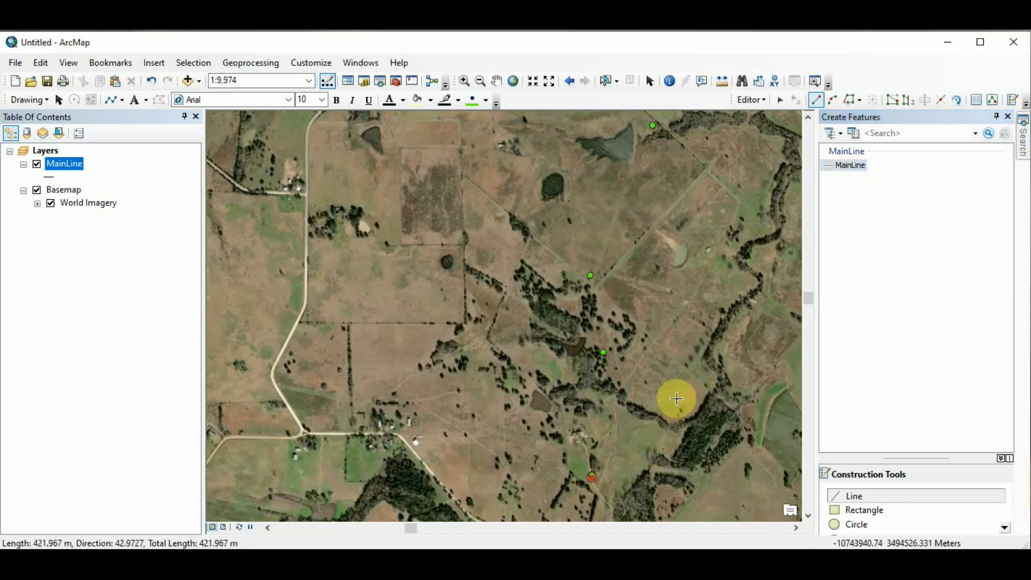
left_click(605, 353)
left_click(590, 275)
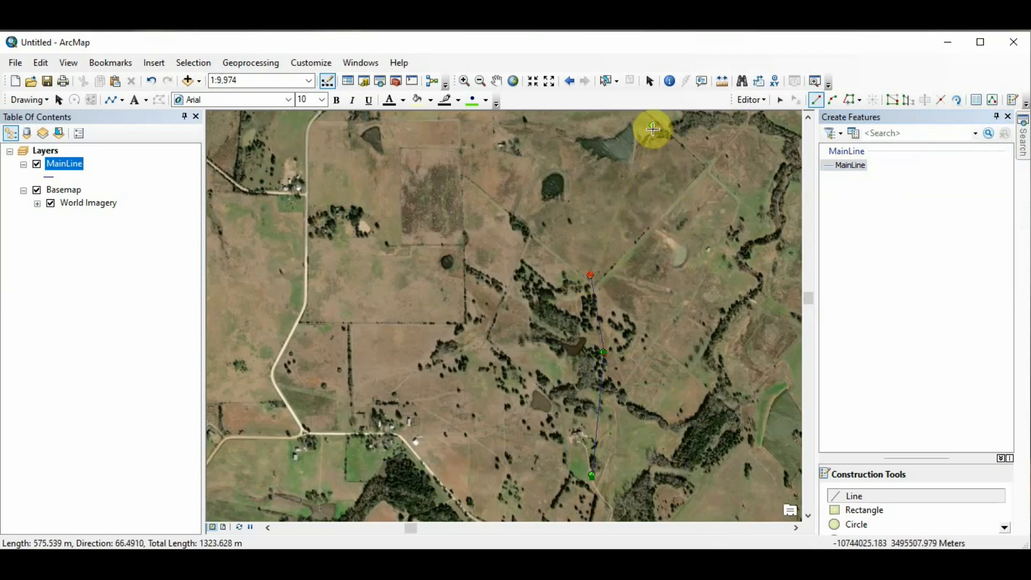
left_click(652, 125)
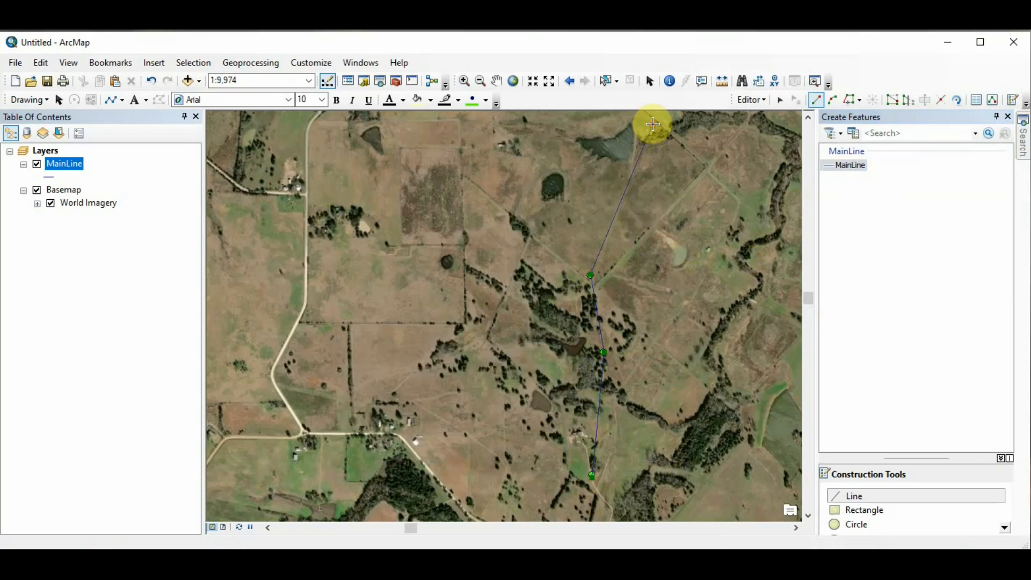
double_click(653, 124)
left_click(658, 216)
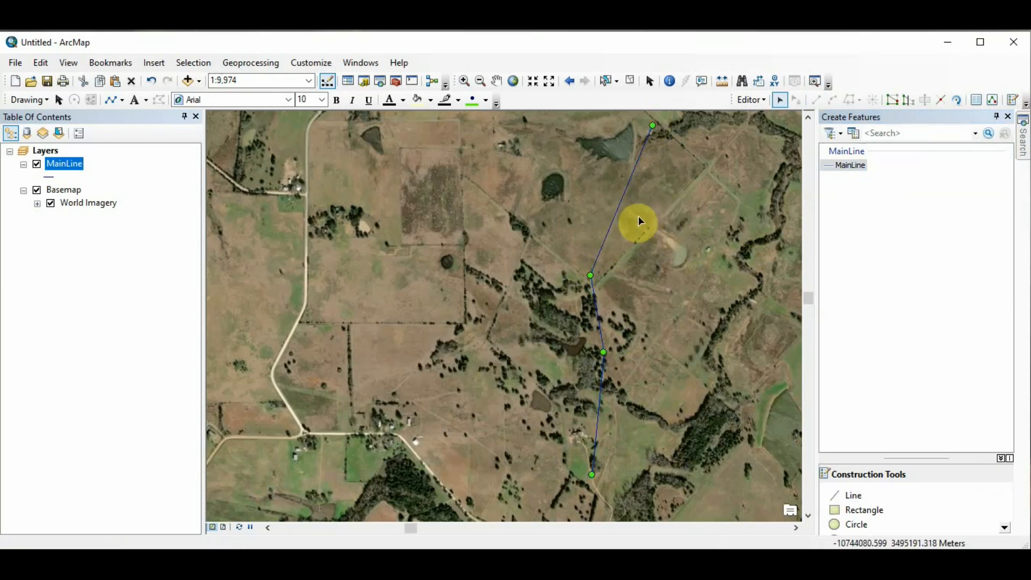
Change the MainLine layer's symbol to a thicker orange line and deselect the feature on the map
double_click(617, 217)
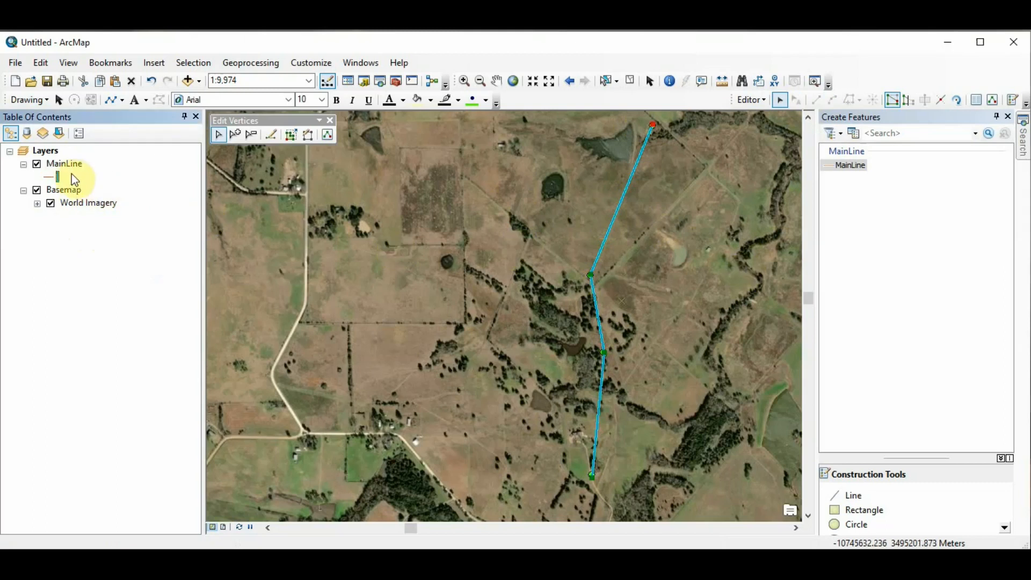
right_click(67, 164)
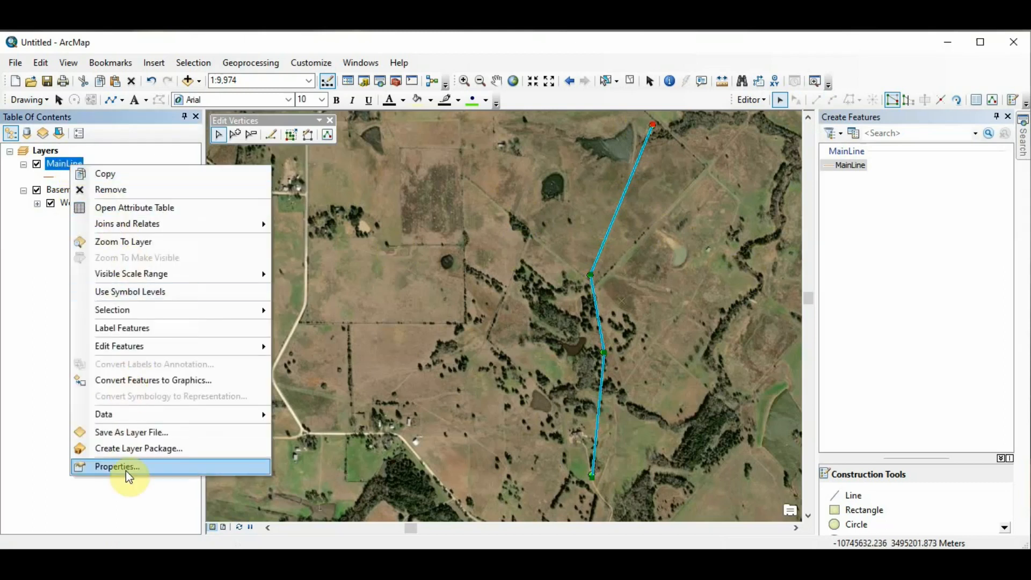
left_click(126, 470)
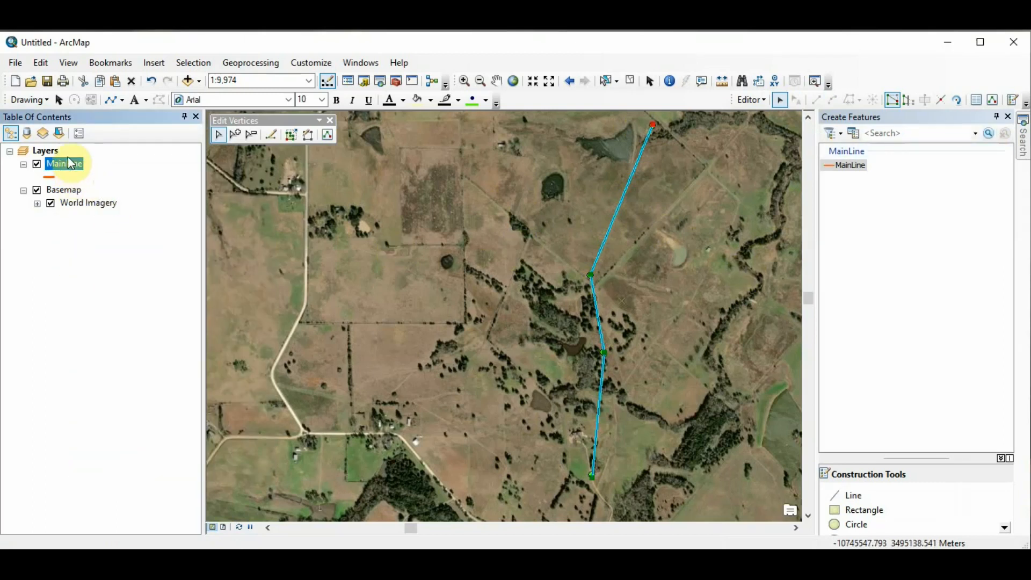
left_click(661, 266)
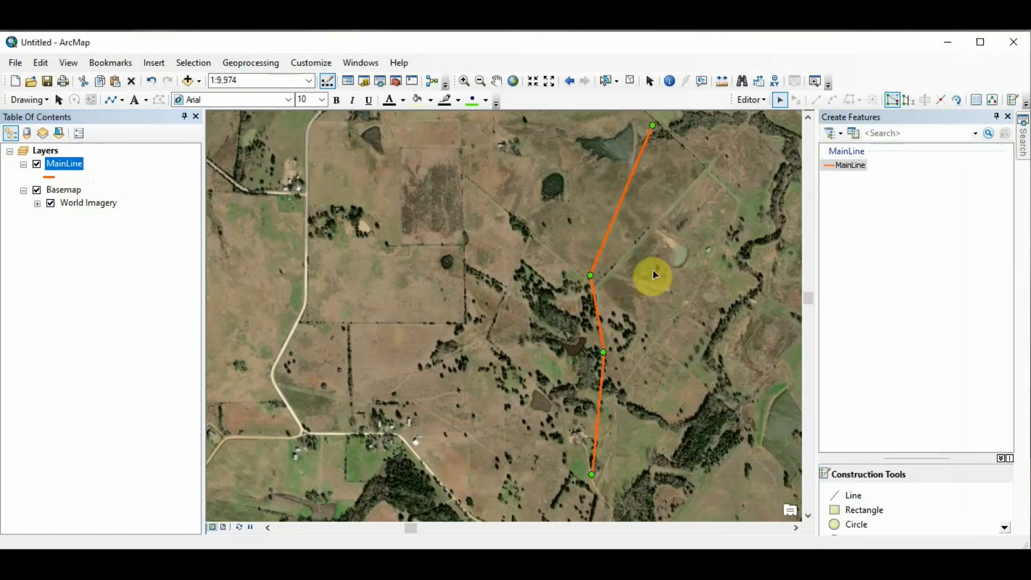
Open the MainLine attribute table and set the polyline's Diameter to 20
right_click(67, 166)
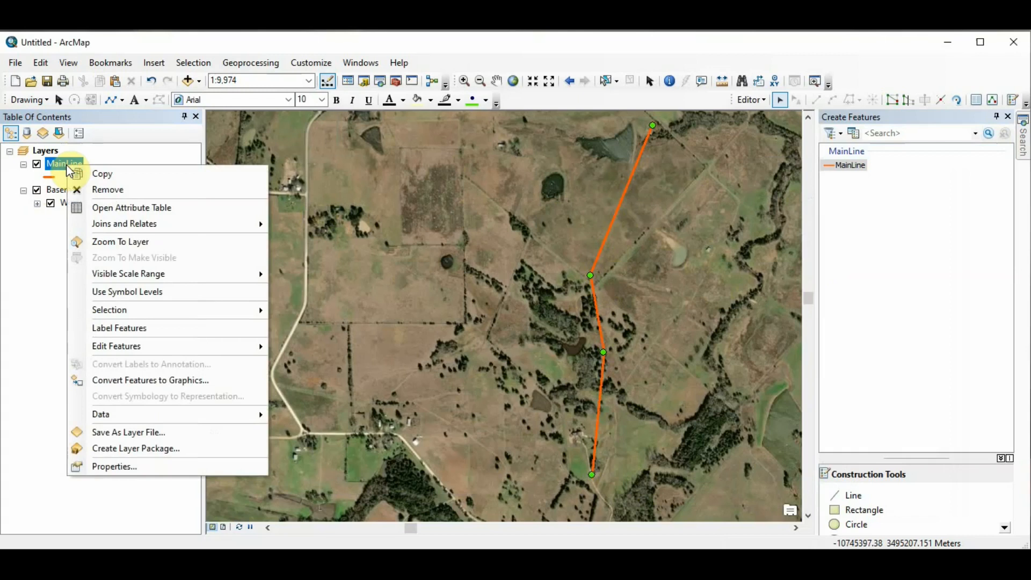
left_click(153, 209)
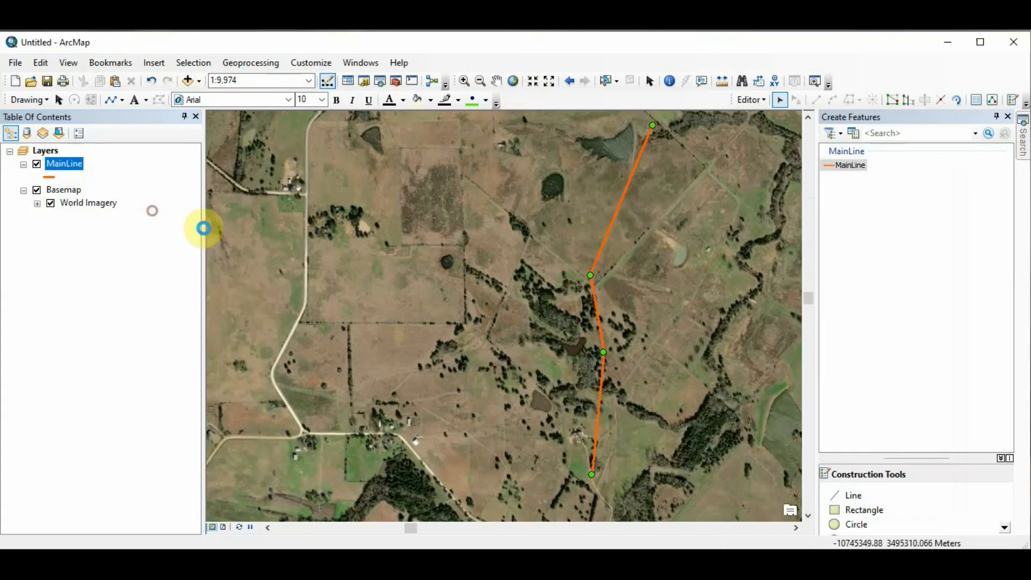
left_click_drag(0, 260, 788, 200)
left_click(333, 271)
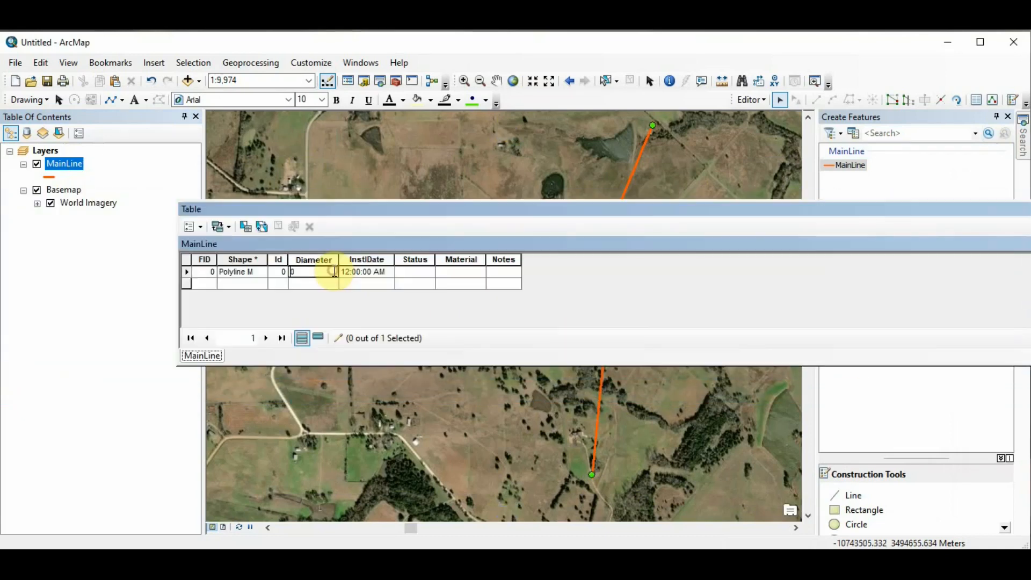
key("BackSpace")
type("20")
key("Tab")
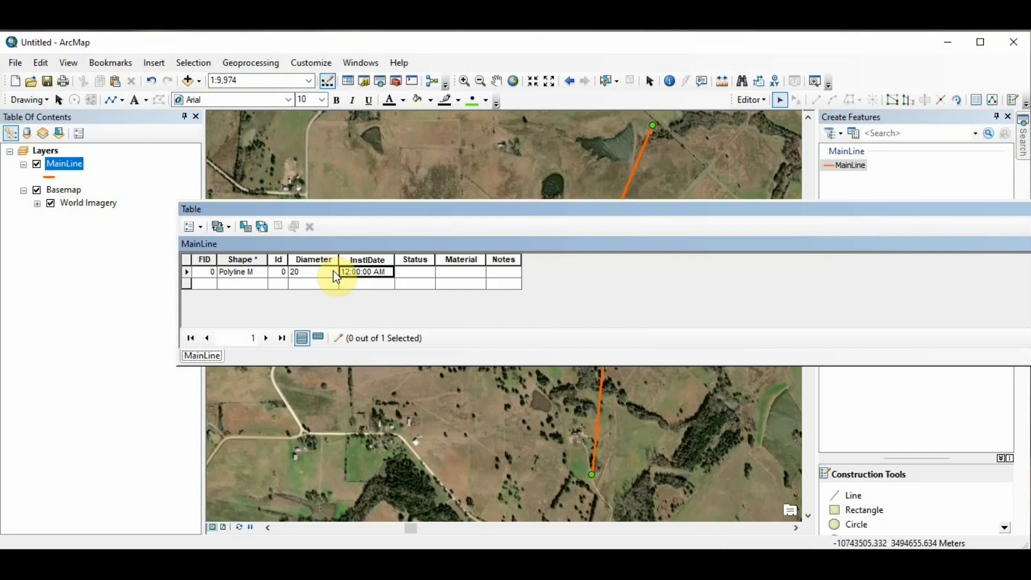
Set the polyline's InstlDate to 7/1/2021 and its Status to Active
type("7/1/2021")
key("Tab")
type("At")
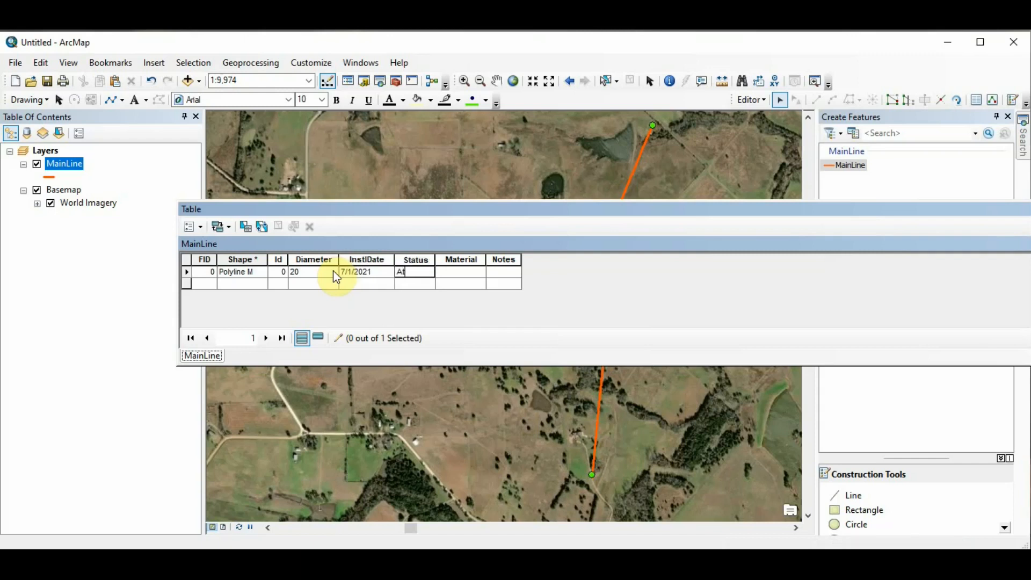
type("tive")
key("Tab")
Set the polyline's Material to Steel and its Notes to "This is just a test shapefile"
type("S")
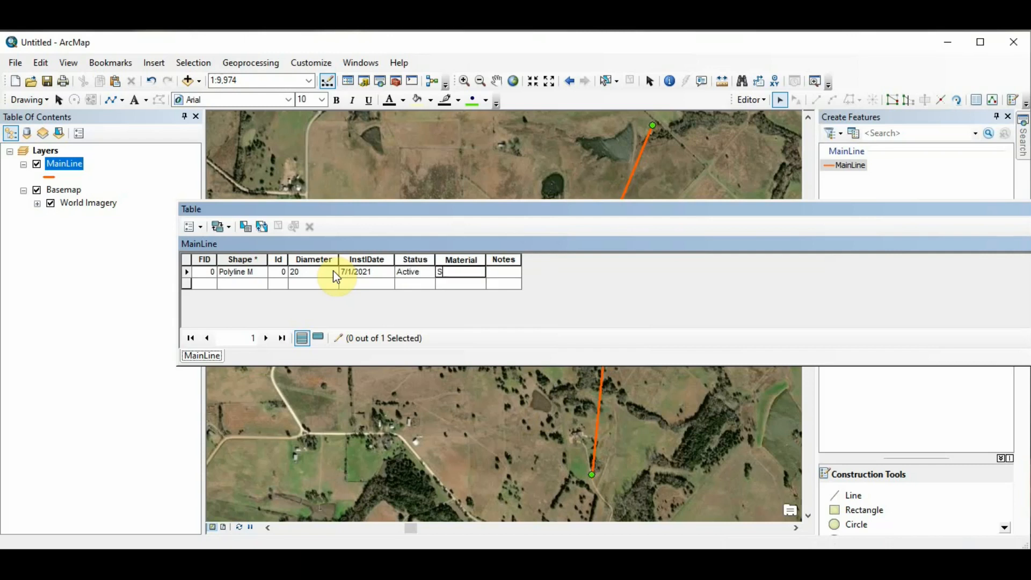
type("teel")
key("Tab")
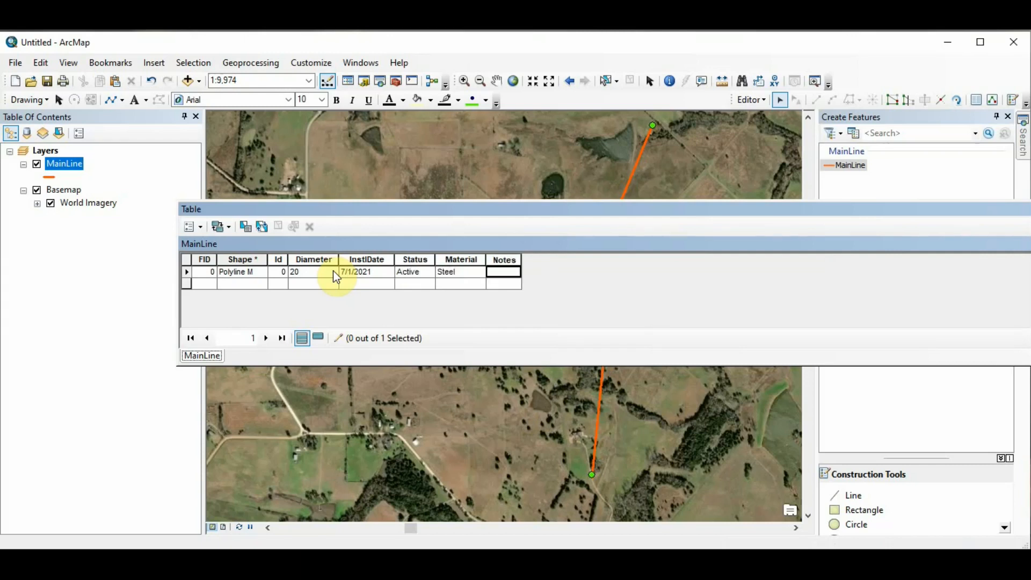
type("This is just a telst")
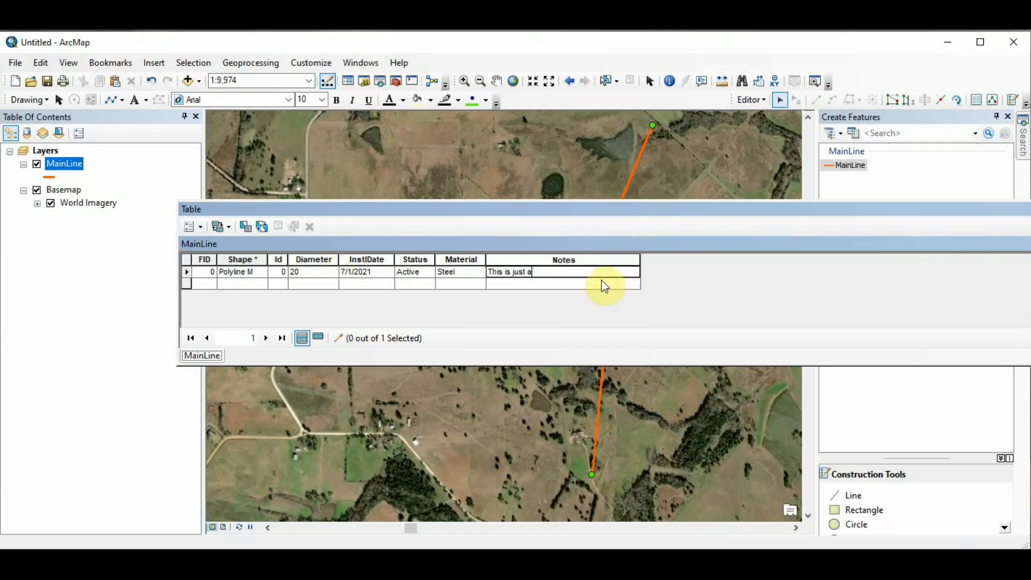
key("BackSpace")
key("BackSpace")
key("BackSpace")
type("st shape")
Stop the edit session and save the edits to MainLine
left_click(755, 97)
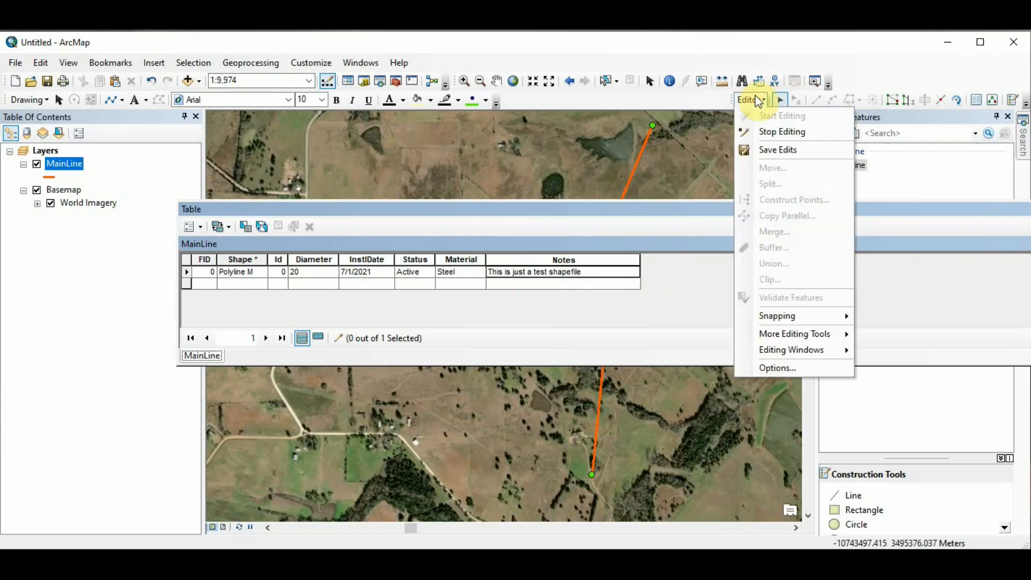
left_click(776, 137)
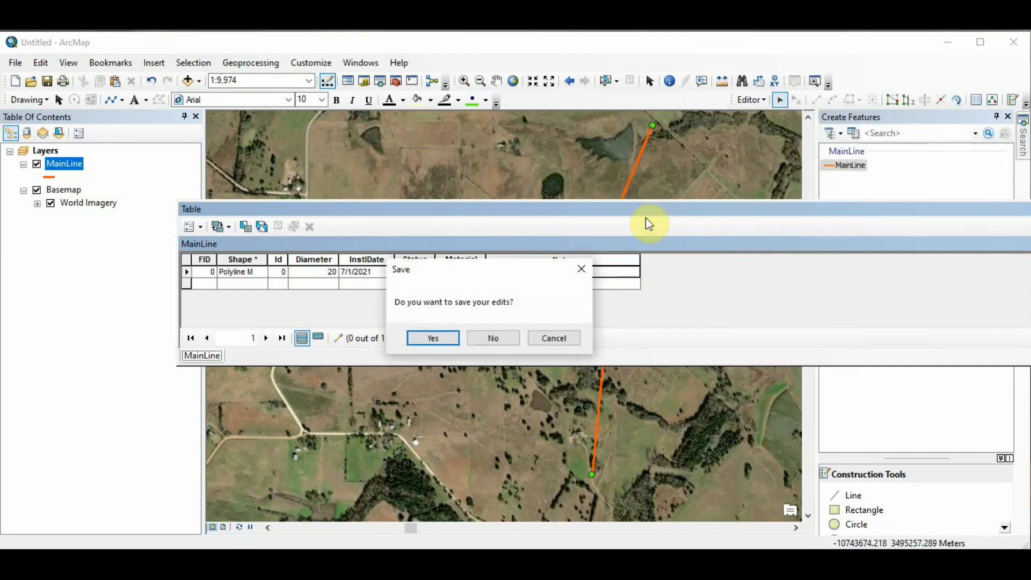
left_click(437, 339)
Bring the far edge of the MainLine attribute table into view, narrow the table window and close it
left_click_drag(933, 214, 688, 218)
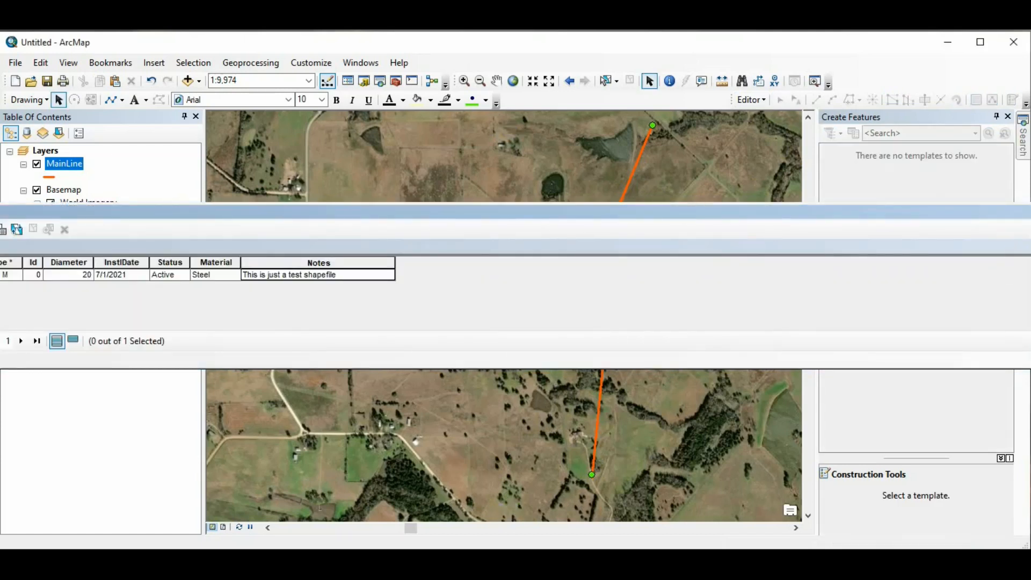
left_click_drag(1030, 215, 800, 195)
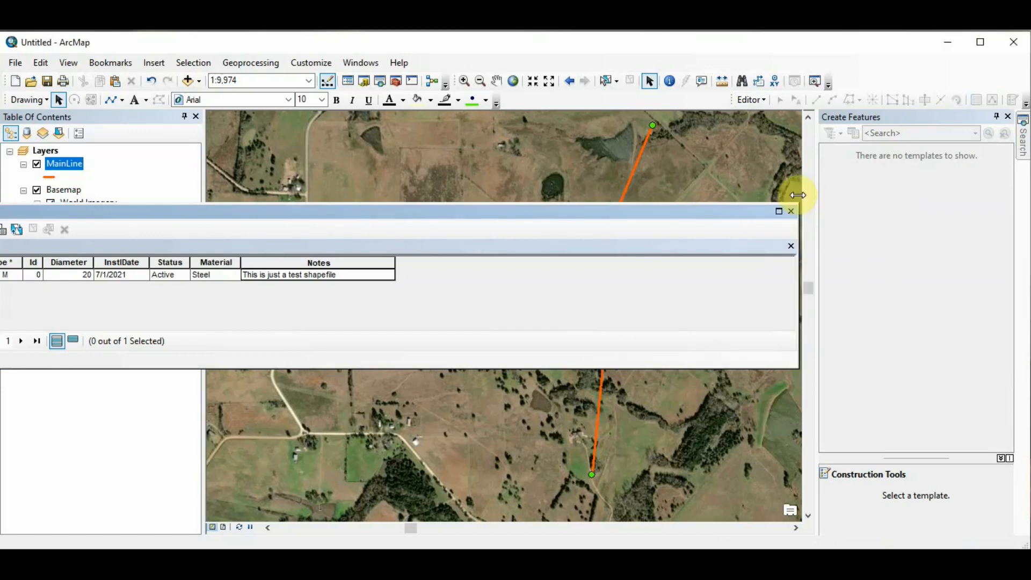
left_click_drag(710, 212, 650, 221)
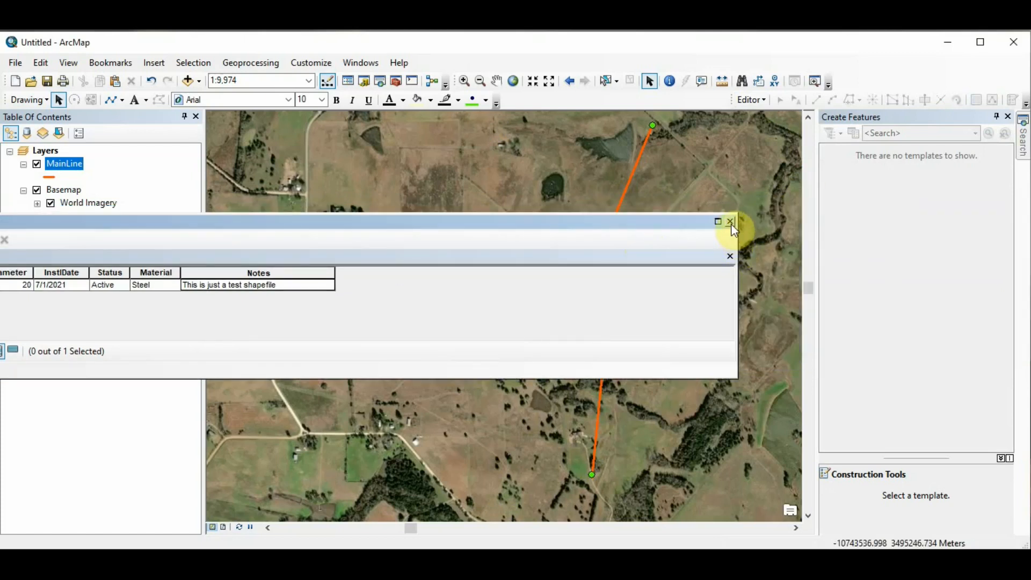
left_click(730, 222)
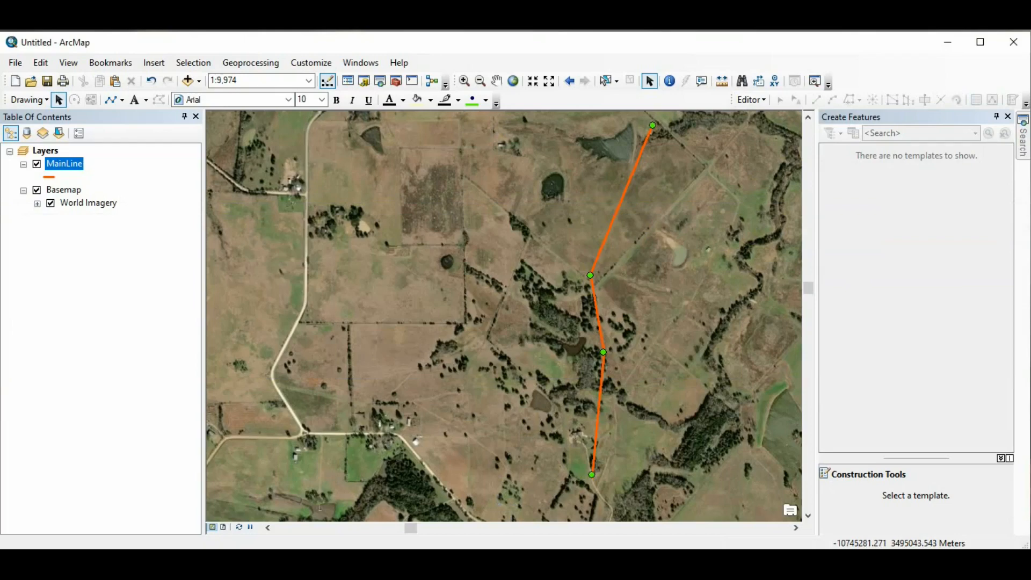